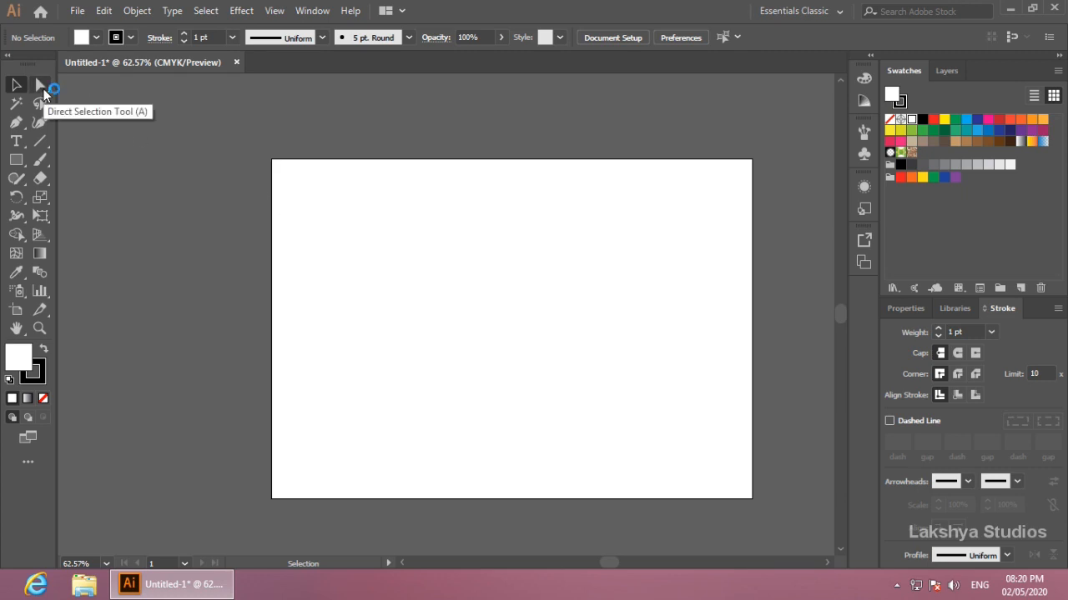
{"action": "left_click", "coordinate": [42, 88]}
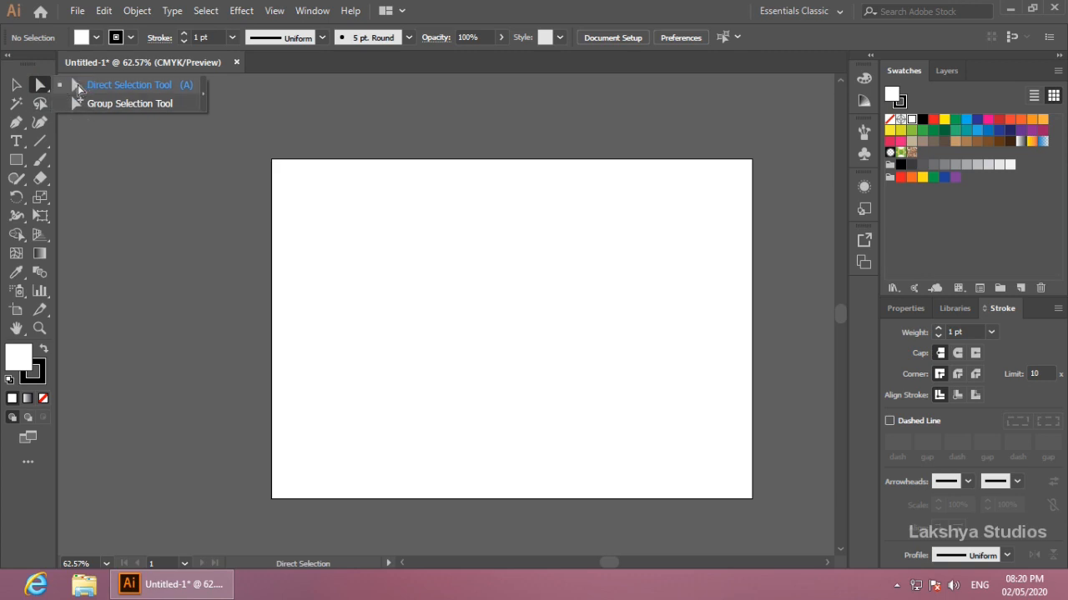
{"action": "left_click", "coordinate": [77, 84]}
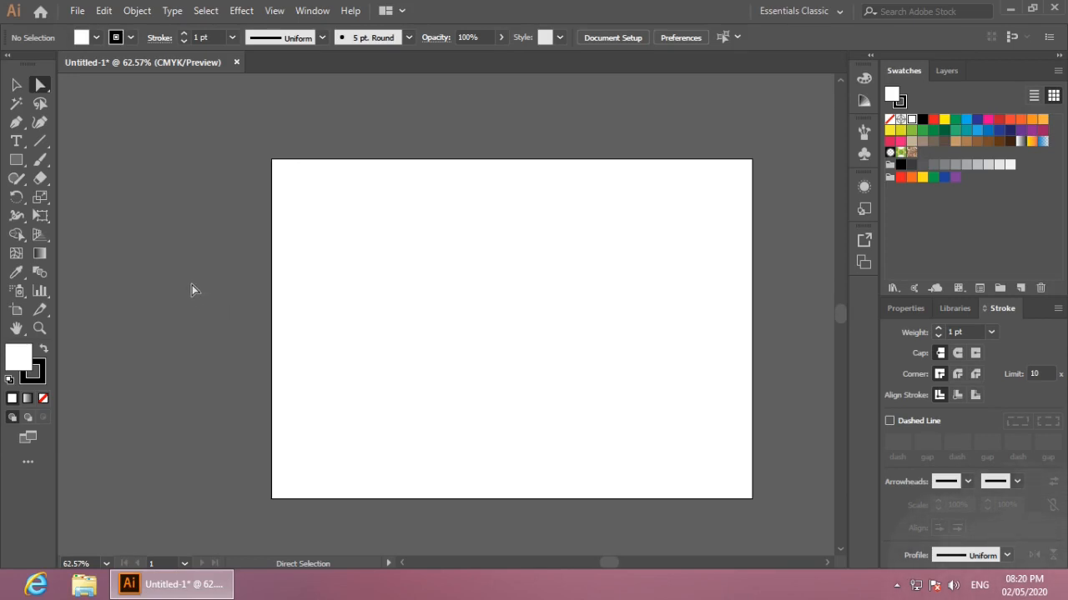
Draw a large rectangle over the left half of the artboard with the Rectangle tool and fill it with red
{"action": "left_click", "coordinate": [18, 161]}
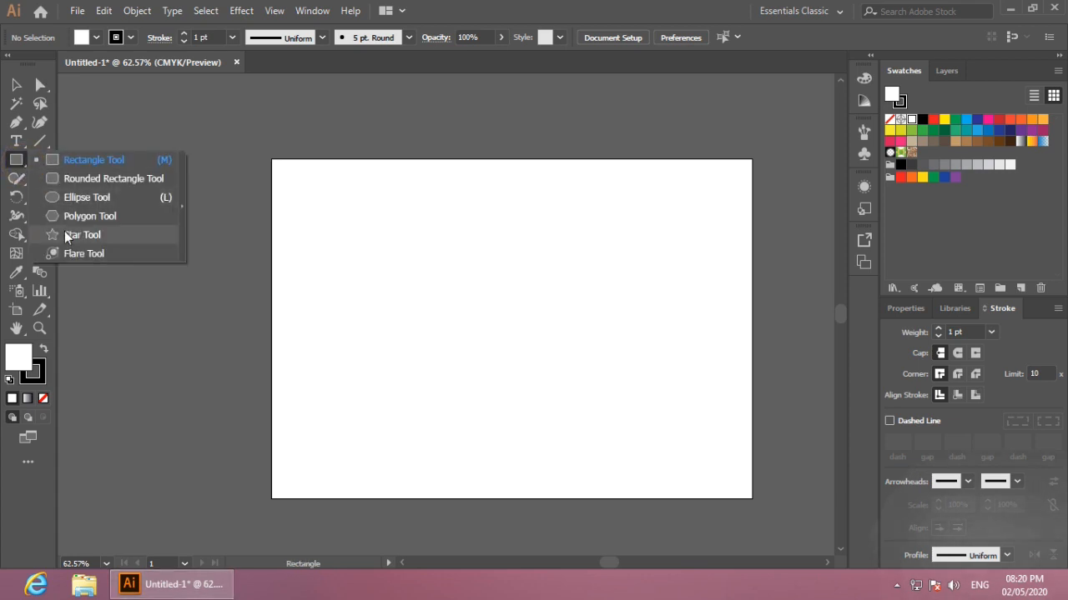
{"action": "left_click", "coordinate": [79, 165]}
{"action": "mouse_move", "coordinate": [266, 207]}
{"action": "left_mouse_down"}
{"action": "mouse_move", "coordinate": [342, 278]}
{"action": "mouse_move", "coordinate": [446, 351]}
{"action": "mouse_move", "coordinate": [539, 395]}
{"action": "left_mouse_up"}
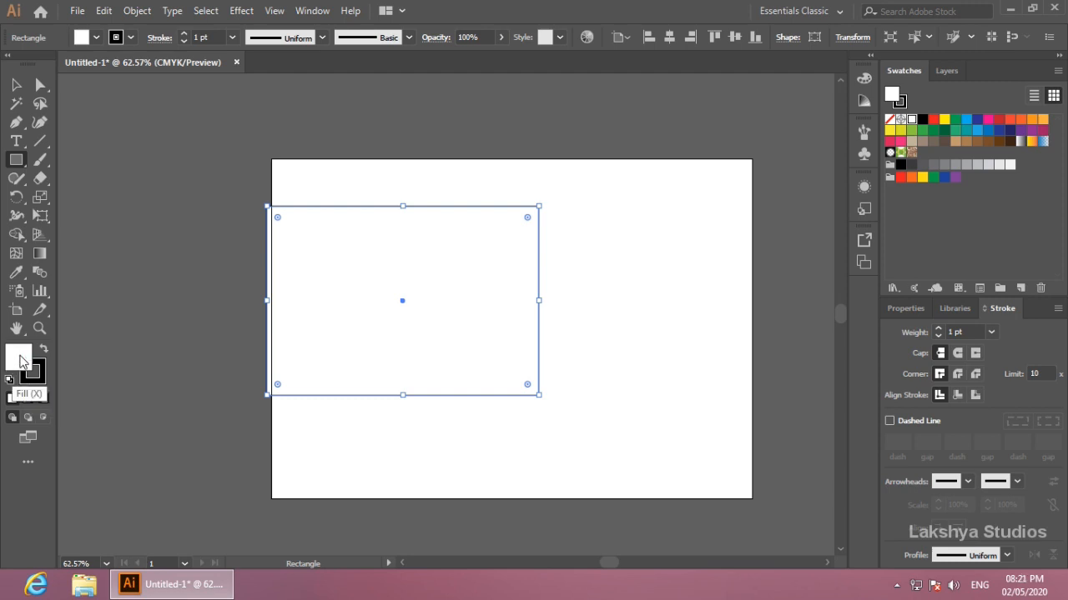
{"action": "left_click", "coordinate": [934, 121]}
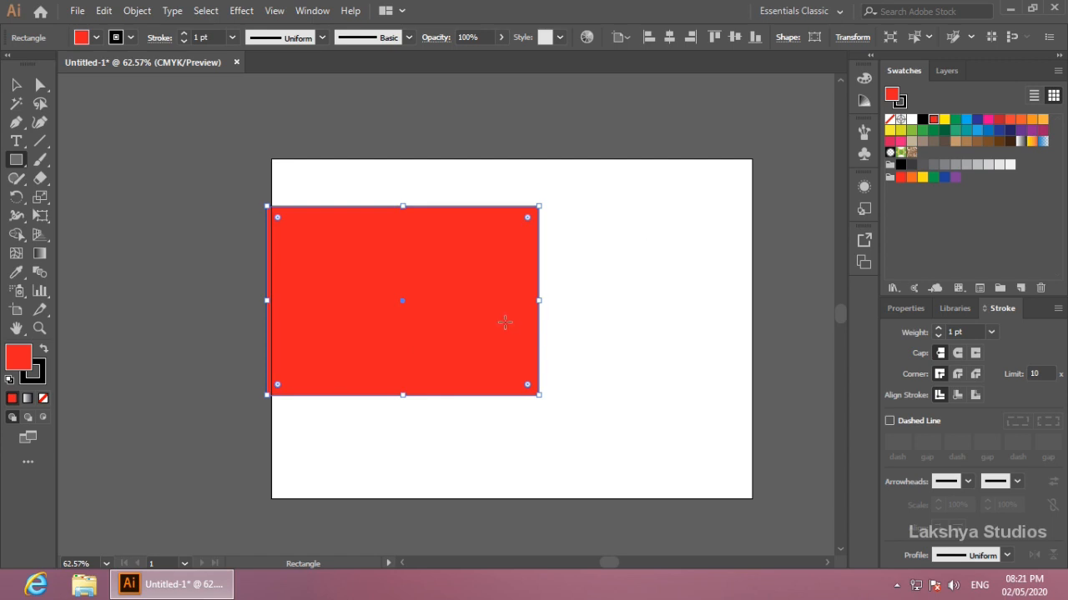
Give the rectangle a light blue stroke with a weight of 11 pt and deselect it
{"action": "left_click", "coordinate": [899, 103]}
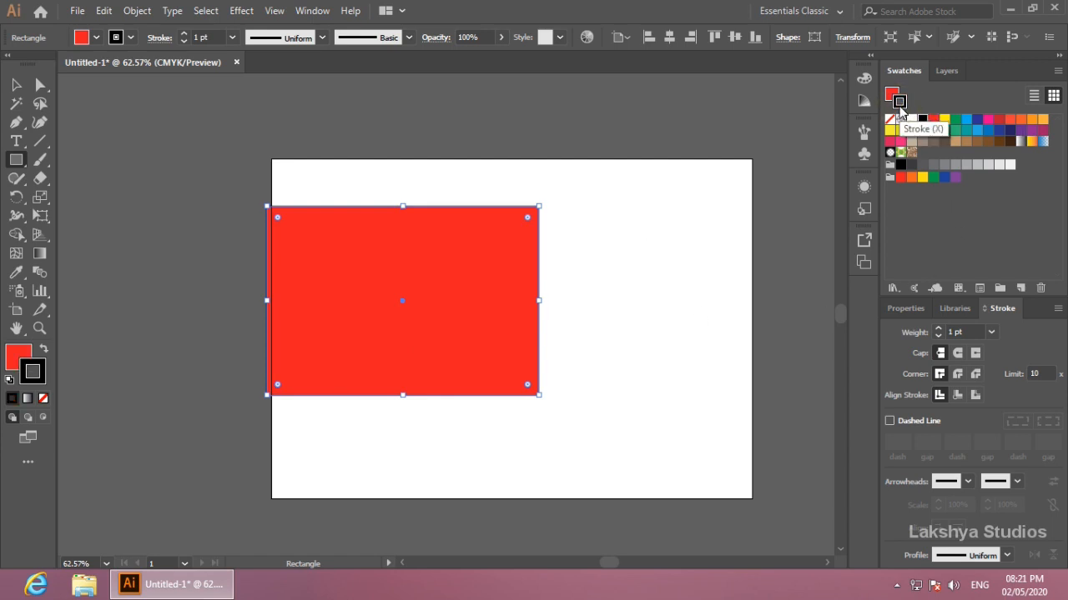
{"action": "left_click", "coordinate": [966, 120]}
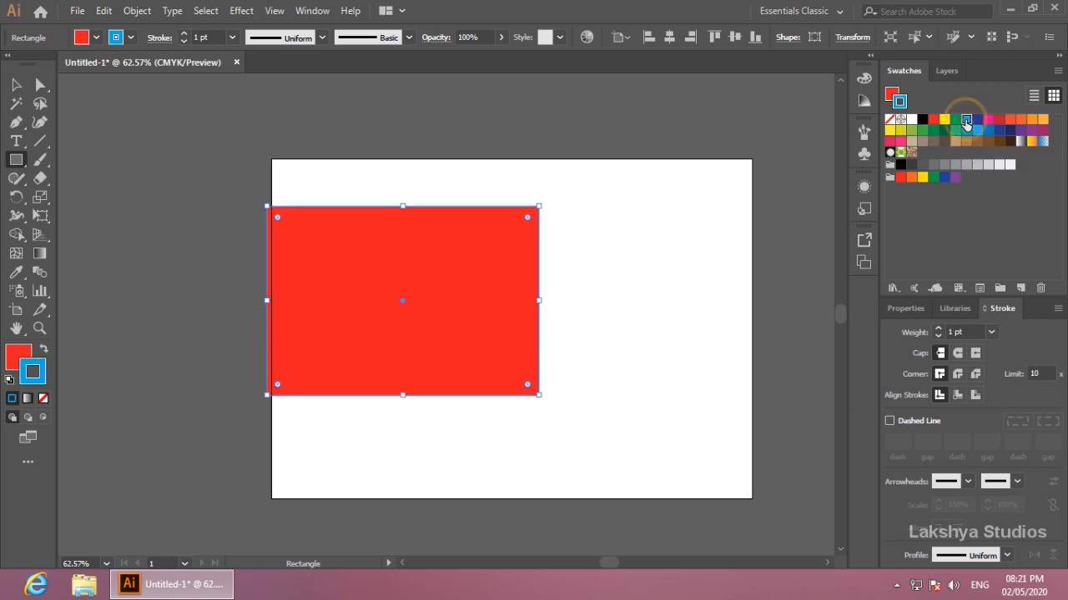
{"action": "left_click", "coordinate": [17, 86]}
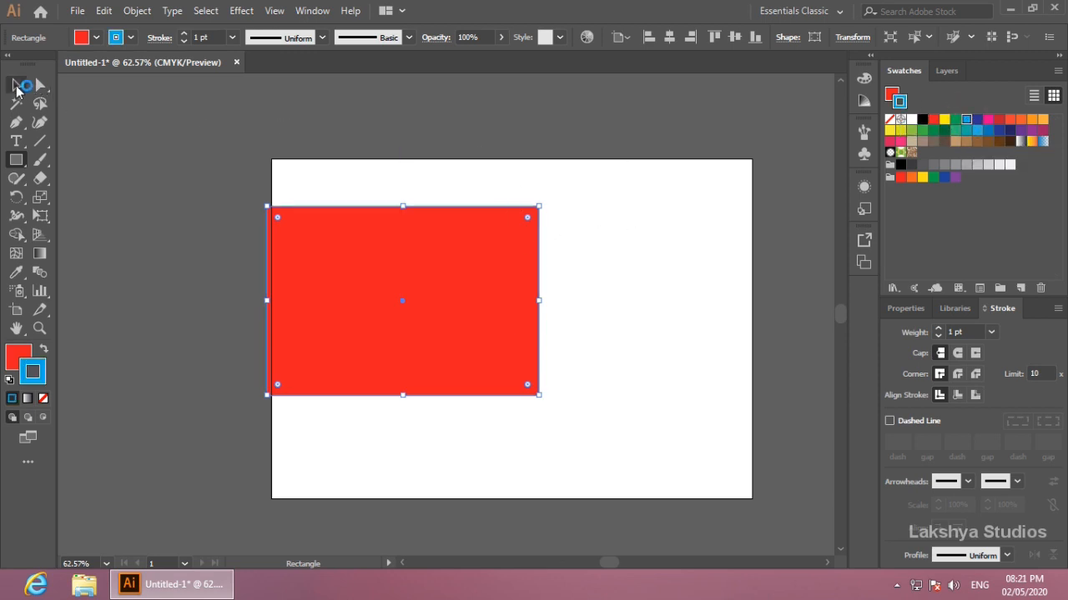
{"action": "left_click", "coordinate": [200, 129]}
{"action": "left_click", "coordinate": [346, 259]}
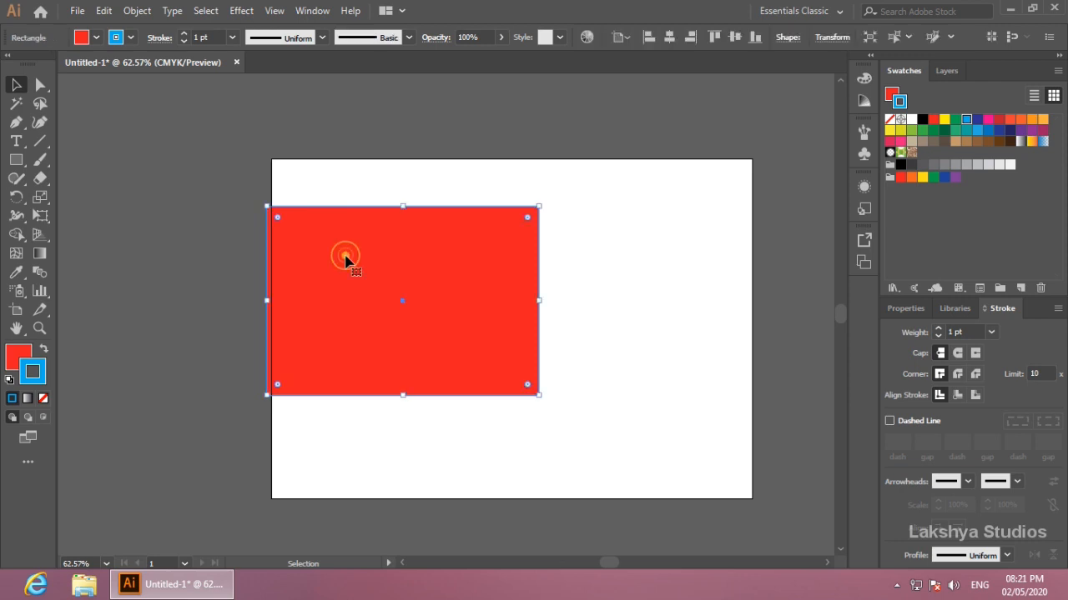
{"action": "left_click", "coordinate": [938, 330]}
{"action": "left_click", "coordinate": [938, 329]}
{"action": "left_click", "coordinate": [938, 329]}
{"action": "left_click", "coordinate": [939, 330]}
{"action": "left_click", "coordinate": [938, 329]}
{"action": "left_click", "coordinate": [938, 329]}
{"action": "left_click", "coordinate": [938, 330]}
{"action": "left_click", "coordinate": [938, 330]}
{"action": "left_click", "coordinate": [938, 329]}
{"action": "left_click", "coordinate": [938, 329]}
{"action": "left_click", "coordinate": [658, 247]}
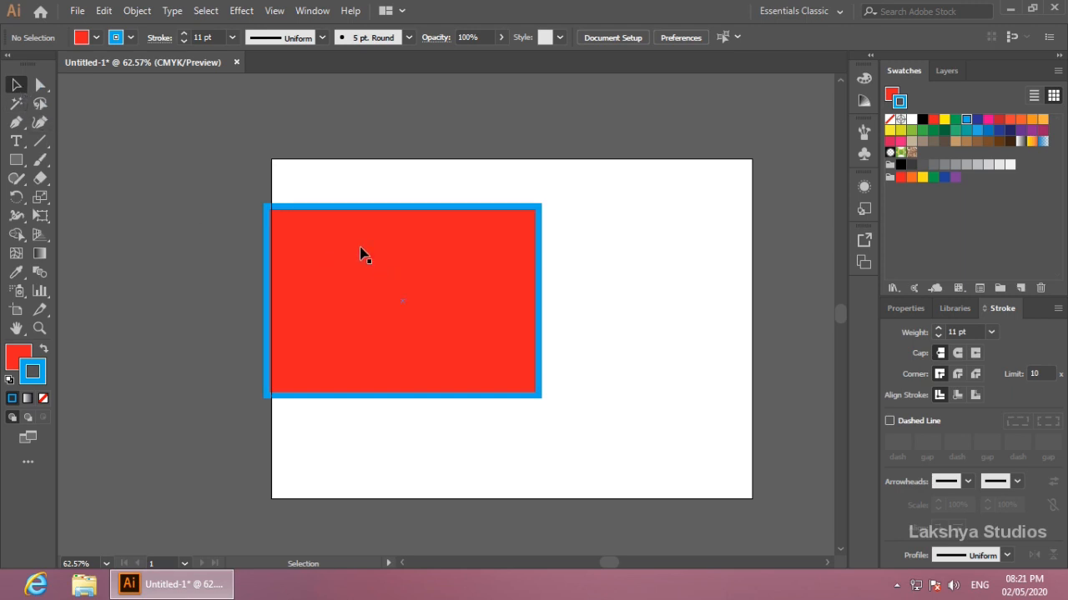
Move the rectangle fully inside the artboard's left part and enlarge it from its upper-right corner
{"action": "left_click", "coordinate": [336, 253]}
{"action": "left_click_drag", "start_coordinate": [355, 259], "coordinate": [621, 333]}
{"action": "left_click_drag", "start_coordinate": [625, 328], "coordinate": [282, 226]}
{"action": "left_click_drag", "start_coordinate": [302, 228], "coordinate": [417, 255]}
{"action": "left_click_drag", "start_coordinate": [376, 219], "coordinate": [366, 272]}
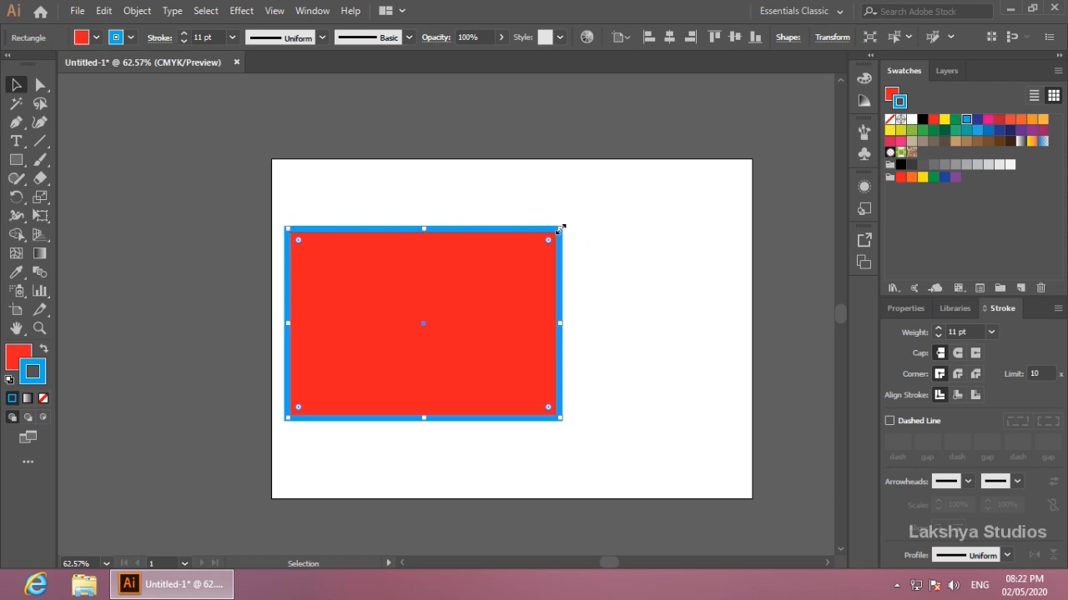
{"action": "mouse_move", "coordinate": [560, 228]}
{"action": "left_mouse_down"}
{"action": "mouse_move", "coordinate": [706, 137]}
{"action": "mouse_move", "coordinate": [506, 279]}
{"action": "mouse_move", "coordinate": [622, 214]}
{"action": "mouse_move", "coordinate": [747, 110]}
{"action": "mouse_move", "coordinate": [536, 262]}
{"action": "mouse_move", "coordinate": [706, 161]}
{"action": "mouse_move", "coordinate": [728, 114]}
{"action": "mouse_move", "coordinate": [513, 280]}
{"action": "mouse_move", "coordinate": [691, 137]}
{"action": "mouse_move", "coordinate": [515, 262]}
{"action": "mouse_move", "coordinate": [590, 211]}
{"action": "left_mouse_up"}
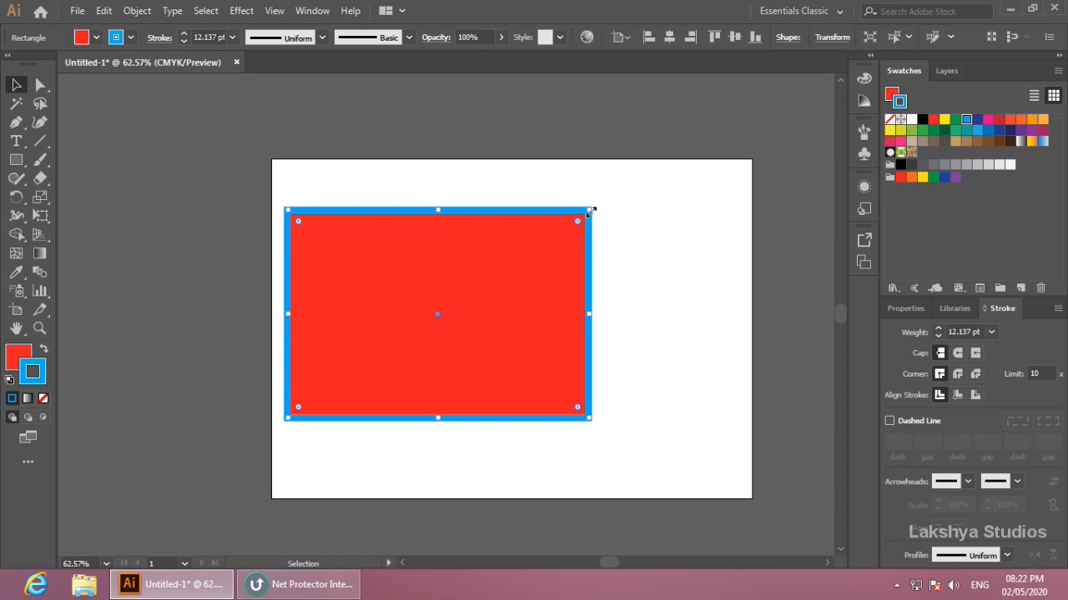
{"action": "left_click_drag", "start_coordinate": [590, 211], "coordinate": [619, 210]}
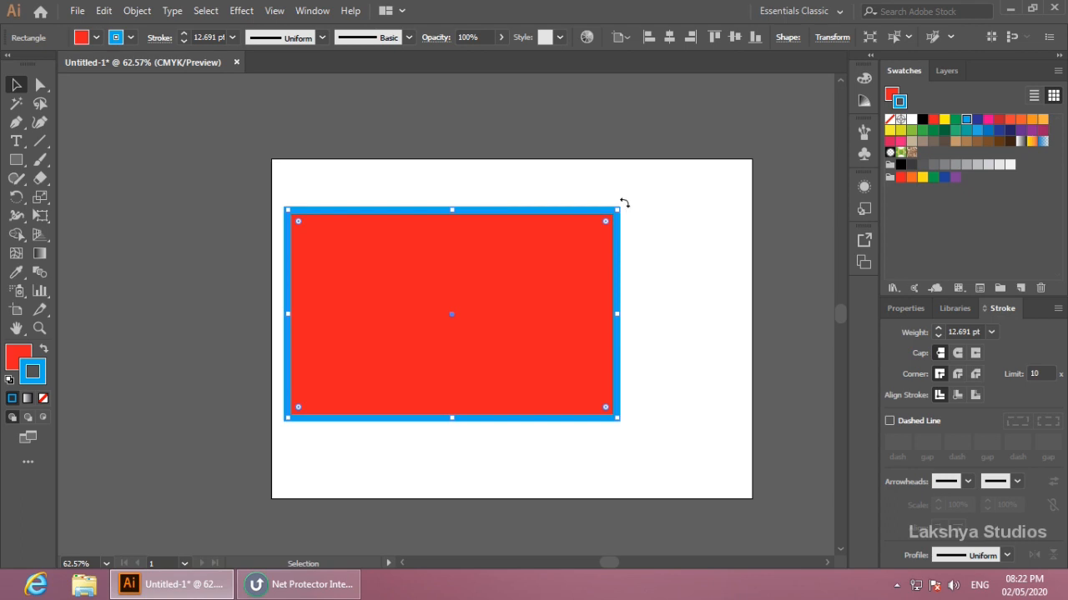
Rotate the rectangle slightly clockwise by hand, and set its rotation angle to exactly 45°
{"action": "left_click_drag", "start_coordinate": [623, 203], "coordinate": [655, 244]}
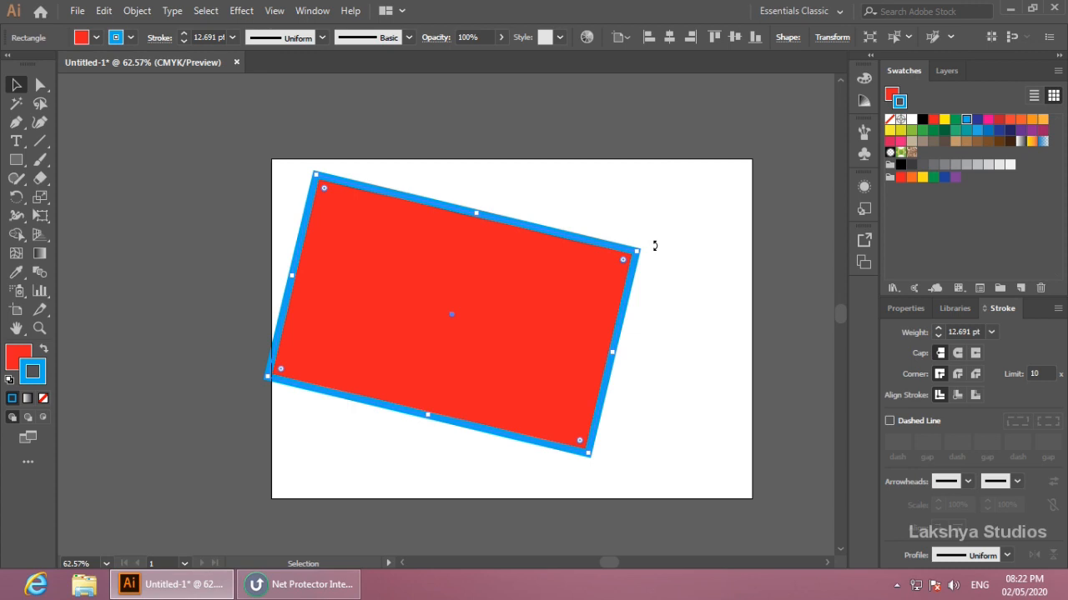
{"action": "left_click", "coordinate": [826, 39]}
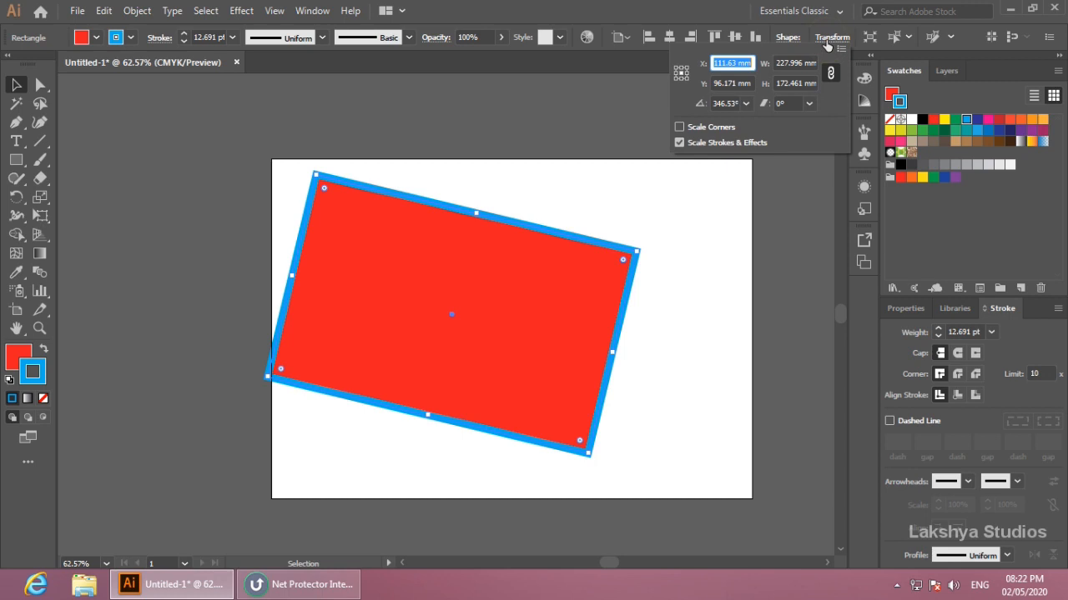
{"action": "left_click", "coordinate": [717, 103]}
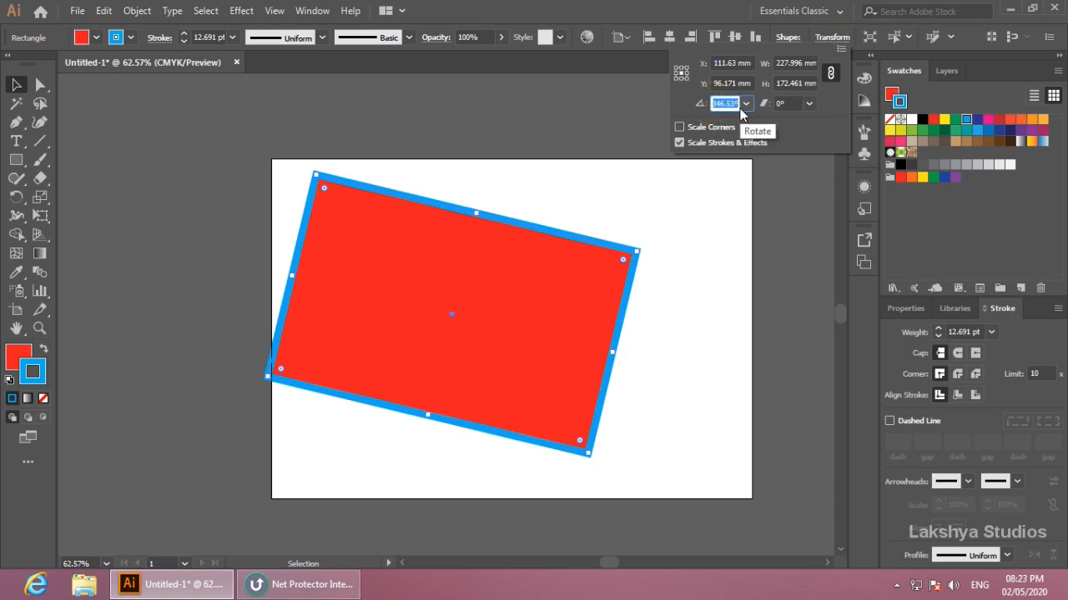
{"action": "type", "text": "45"}
{"action": "key", "text": "Return"}
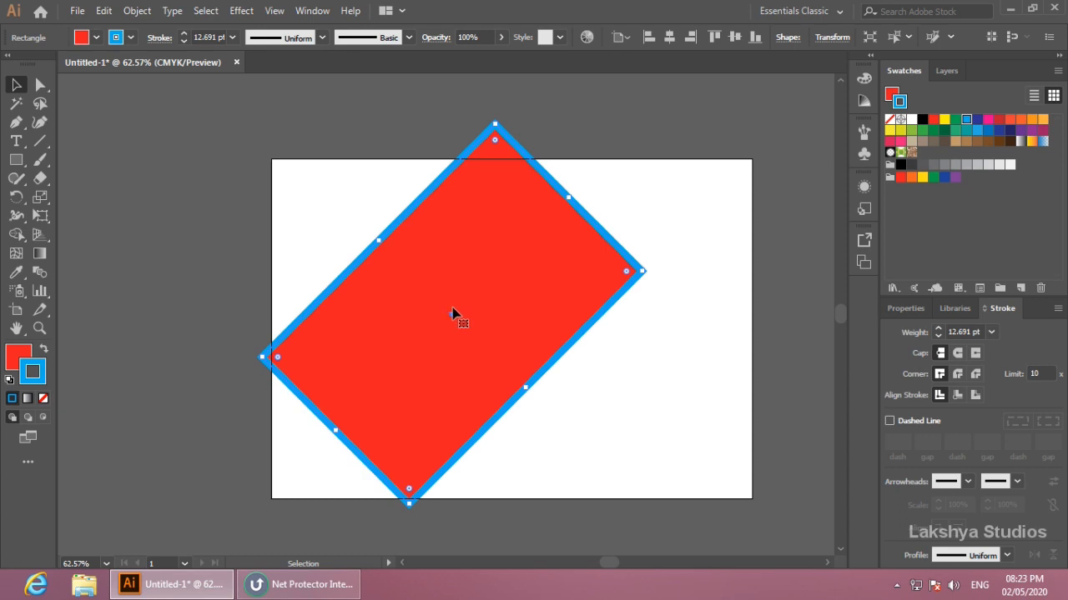
Undo both rotations of the rectangle
{"action": "key", "text": "a"}
{"action": "key", "text": "v"}
{"action": "key", "text": "ctrl+z"}
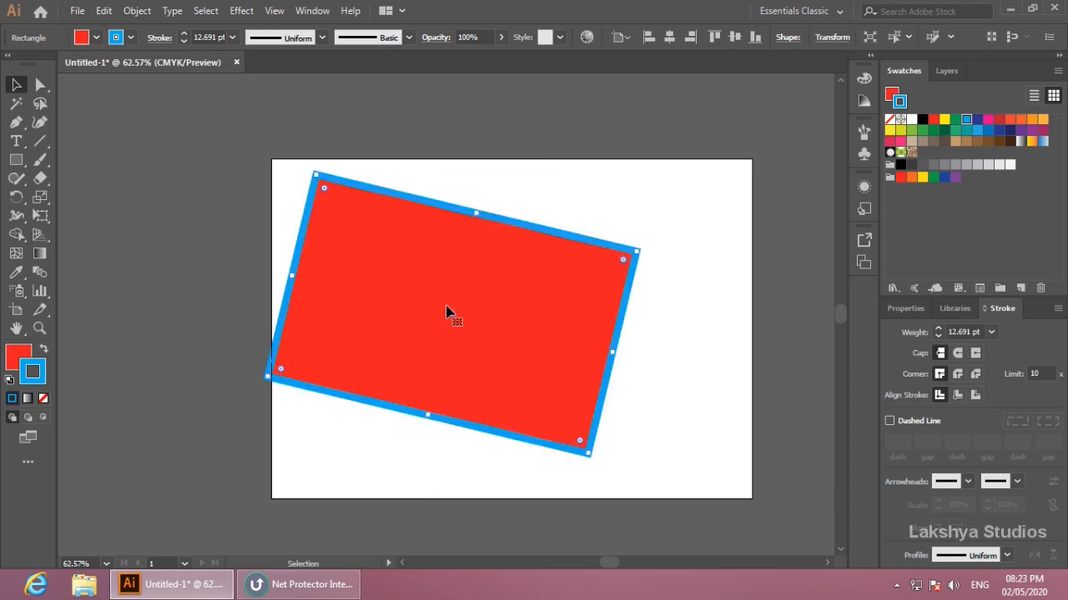
{"action": "key", "text": "ctrl+z"}
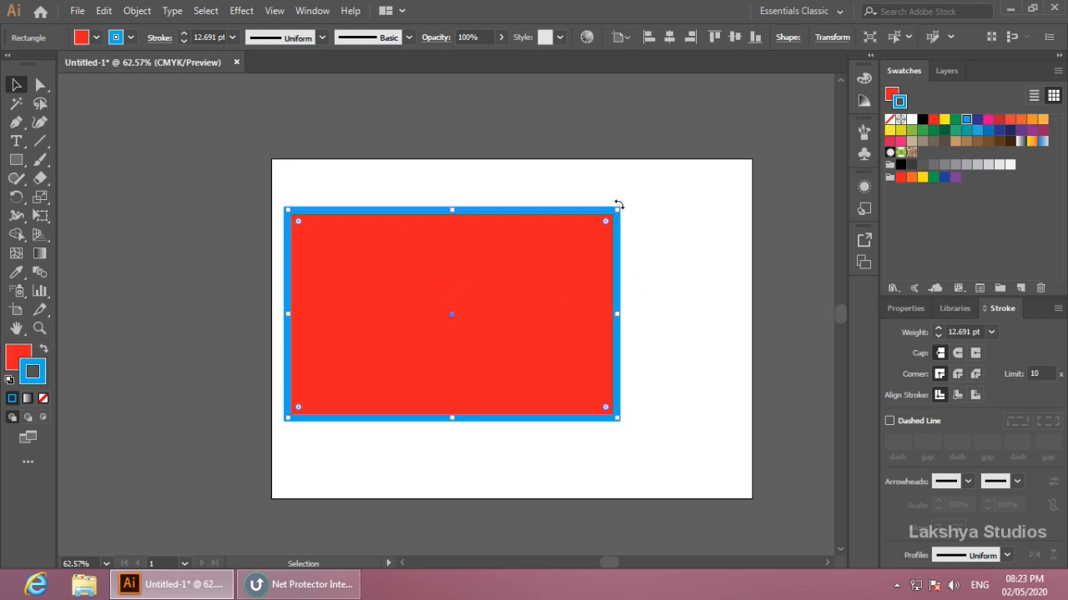
Tilt the rectangle slightly counterclockwise and resize it from its upper-right corner
{"action": "left_click_drag", "start_coordinate": [622, 205], "coordinate": [541, 181]}
{"action": "left_click_drag", "start_coordinate": [649, 226], "coordinate": [699, 130]}
{"action": "mouse_move", "coordinate": [586, 250]}
{"action": "left_mouse_down"}
{"action": "mouse_move", "coordinate": [568, 264]}
{"action": "mouse_move", "coordinate": [627, 208]}
{"action": "mouse_move", "coordinate": [667, 143]}
{"action": "mouse_move", "coordinate": [616, 209]}
{"action": "mouse_move", "coordinate": [578, 283]}
{"action": "left_mouse_up"}
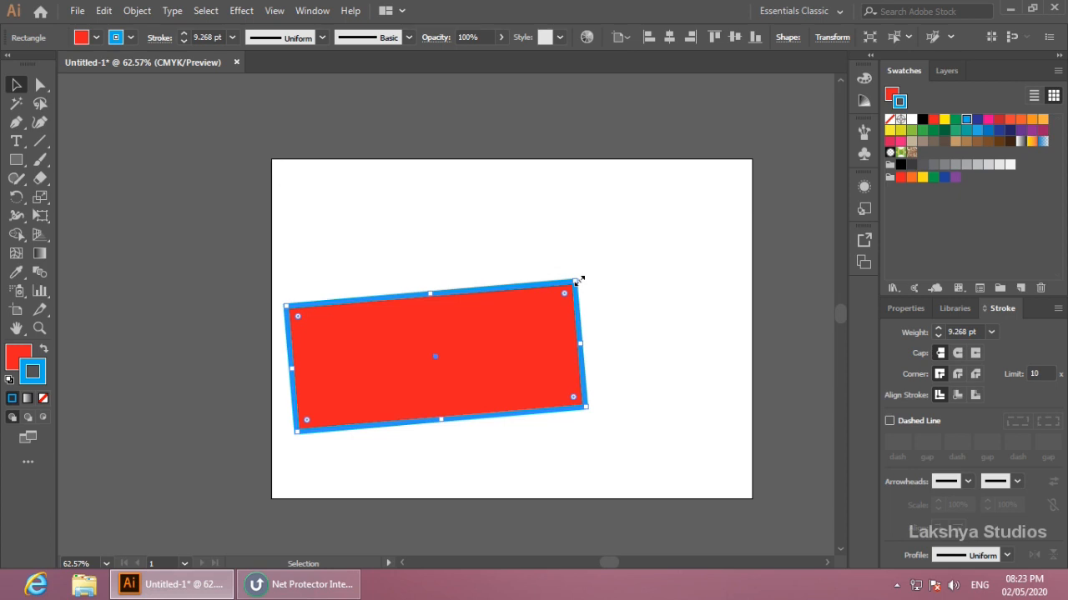
{"action": "mouse_move", "coordinate": [573, 283]}
{"action": "left_mouse_down"}
{"action": "mouse_move", "coordinate": [754, 149]}
{"action": "mouse_move", "coordinate": [546, 318]}
{"action": "mouse_move", "coordinate": [793, 131]}
{"action": "mouse_move", "coordinate": [636, 231]}
{"action": "mouse_move", "coordinate": [685, 136]}
{"action": "mouse_move", "coordinate": [679, 241]}
{"action": "mouse_move", "coordinate": [648, 162]}
{"action": "mouse_move", "coordinate": [548, 159]}
{"action": "mouse_move", "coordinate": [624, 307]}
{"action": "mouse_move", "coordinate": [603, 172]}
{"action": "mouse_move", "coordinate": [546, 234]}
{"action": "mouse_move", "coordinate": [536, 150]}
{"action": "mouse_move", "coordinate": [639, 276]}
{"action": "mouse_move", "coordinate": [615, 236]}
{"action": "mouse_move", "coordinate": [581, 264]}
{"action": "mouse_move", "coordinate": [581, 281]}
{"action": "mouse_move", "coordinate": [731, 104]}
{"action": "mouse_move", "coordinate": [651, 212]}
{"action": "mouse_move", "coordinate": [564, 293]}
{"action": "mouse_move", "coordinate": [755, 113]}
{"action": "mouse_move", "coordinate": [658, 219]}
{"action": "mouse_move", "coordinate": [767, 125]}
{"action": "mouse_move", "coordinate": [529, 329]}
{"action": "mouse_move", "coordinate": [749, 131]}
{"action": "mouse_move", "coordinate": [382, 384]}
{"action": "mouse_move", "coordinate": [746, 90]}
{"action": "mouse_move", "coordinate": [575, 248]}
{"action": "mouse_move", "coordinate": [424, 366]}
{"action": "mouse_move", "coordinate": [743, 109]}
{"action": "mouse_move", "coordinate": [487, 331]}
{"action": "mouse_move", "coordinate": [639, 207]}
{"action": "mouse_move", "coordinate": [522, 148]}
{"action": "mouse_move", "coordinate": [612, 191]}
{"action": "mouse_move", "coordinate": [630, 218]}
{"action": "mouse_move", "coordinate": [610, 225]}
{"action": "left_mouse_up"}
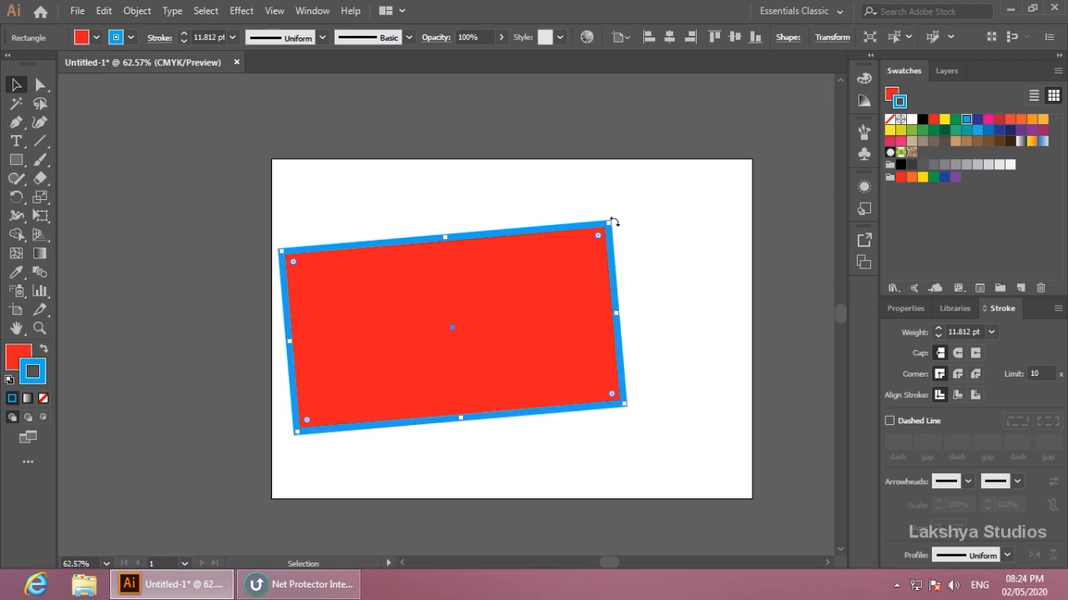
Move the tilted rectangle over the artboard's upper-left corner and draw three smaller rectangles, one on the right and two below it
{"action": "left_click_drag", "start_coordinate": [515, 272], "coordinate": [431, 231]}
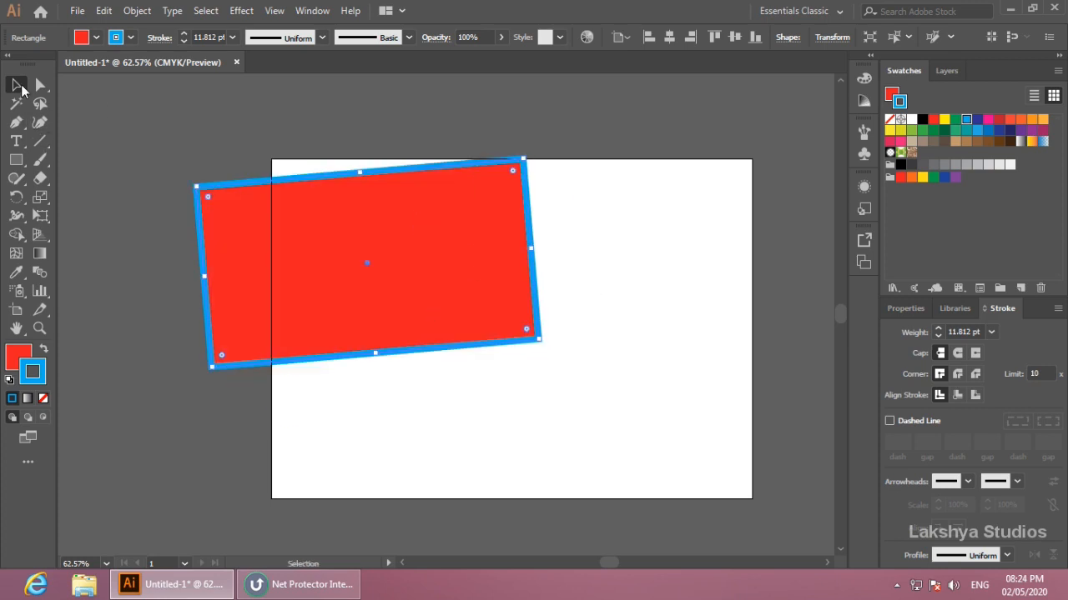
{"action": "mouse_move", "coordinate": [419, 227]}
{"action": "left_mouse_down"}
{"action": "mouse_move", "coordinate": [471, 274]}
{"action": "mouse_move", "coordinate": [420, 238]}
{"action": "left_mouse_up"}
{"action": "left_click", "coordinate": [21, 156]}
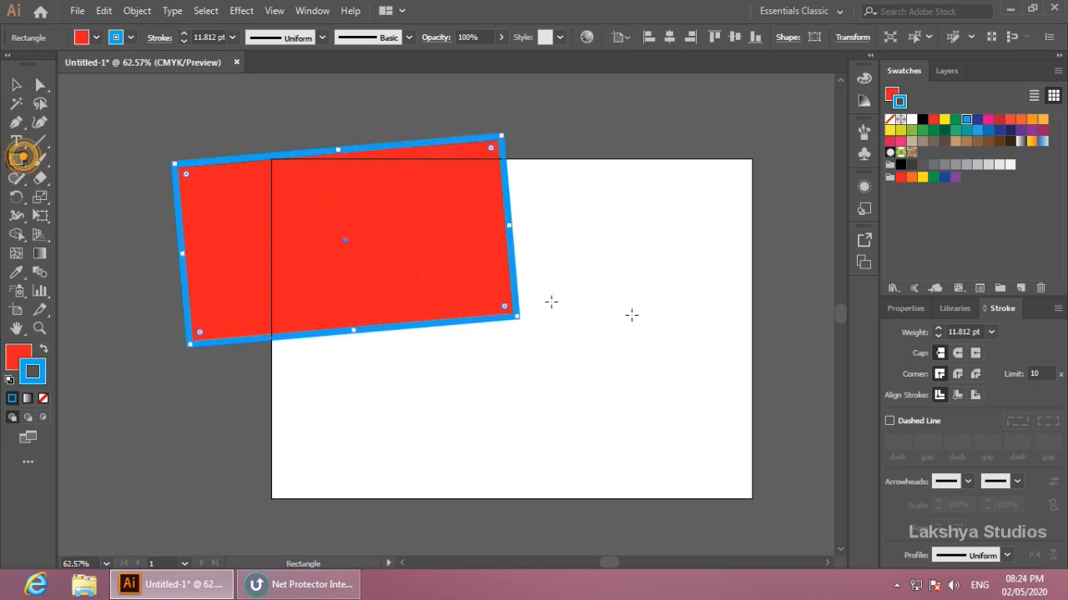
{"action": "left_click_drag", "start_coordinate": [576, 269], "coordinate": [727, 407]}
{"action": "left_click_drag", "start_coordinate": [280, 372], "coordinate": [397, 479]}
{"action": "left_click_drag", "start_coordinate": [431, 371], "coordinate": [535, 475]}
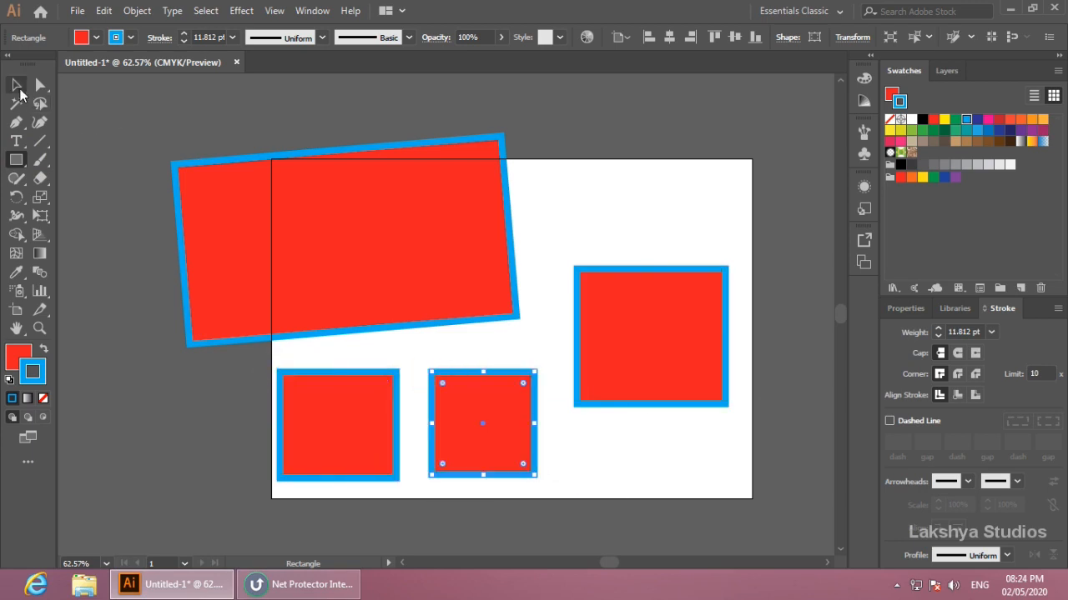
Select all four rectangles together with a selection marquee and clear the selection
{"action": "left_click", "coordinate": [16, 85]}
{"action": "left_click_drag", "start_coordinate": [138, 121], "coordinate": [652, 451]}
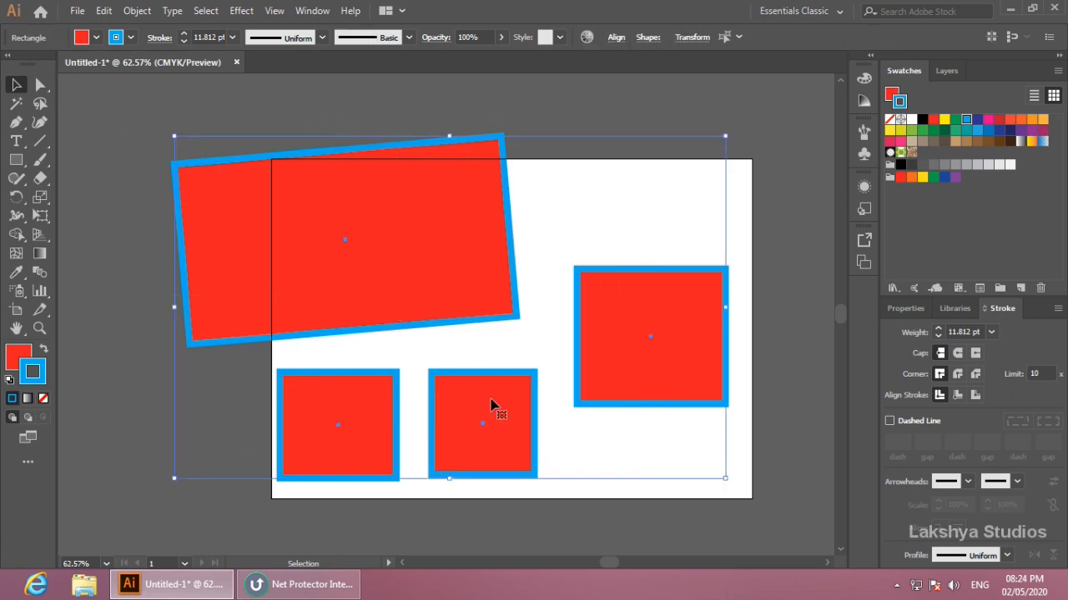
{"action": "left_click", "coordinate": [641, 519]}
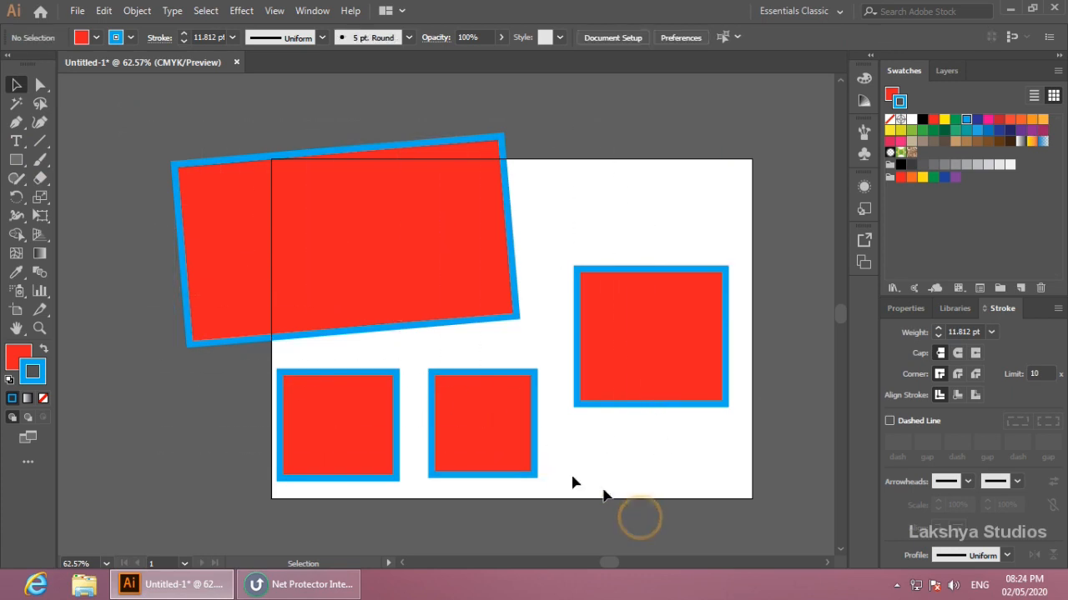
Add all four rectangles one by one to the selection and move them together slightly up and to the left
{"action": "left_click", "coordinate": [484, 410]}
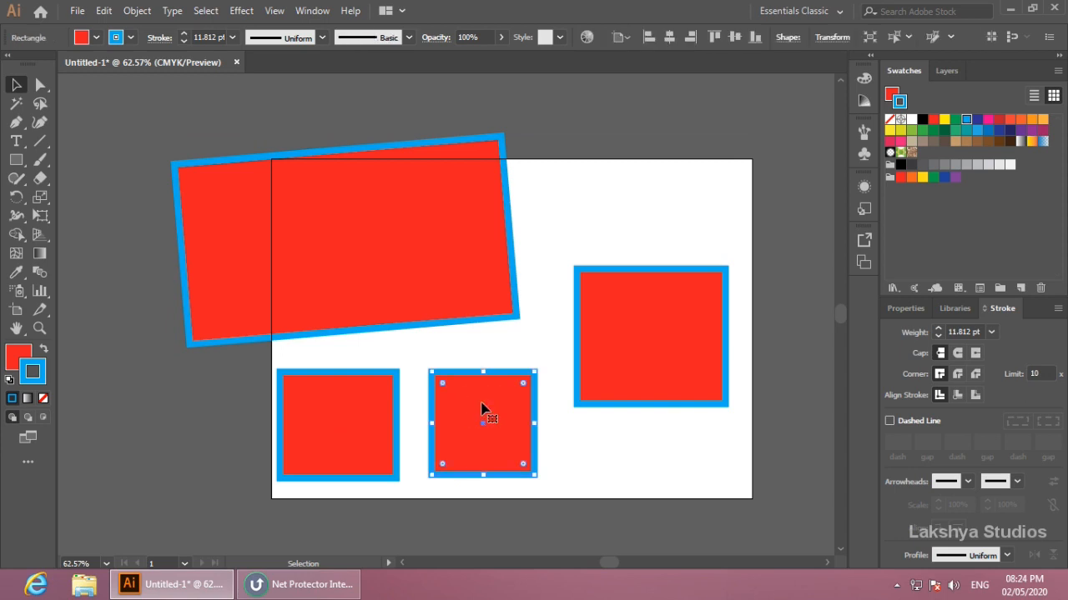
{"action": "left_click", "coordinate": [367, 396], "text": "shift"}
{"action": "left_click", "coordinate": [395, 261], "text": "shift"}
{"action": "left_click", "coordinate": [636, 316], "text": "shift"}
{"action": "left_click_drag", "start_coordinate": [635, 297], "coordinate": [606, 305]}
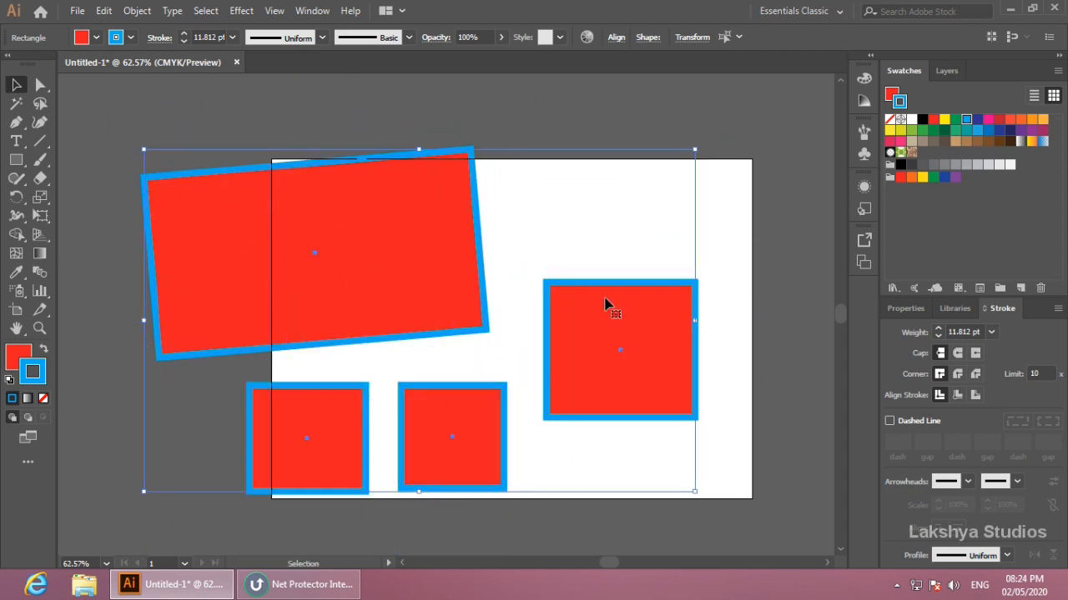
{"action": "left_click_drag", "start_coordinate": [599, 310], "coordinate": [620, 267]}
Marquee-select the rectangles starting from outside the artboard's upper-right corner and deselect them
{"action": "left_click", "coordinate": [748, 152]}
{"action": "left_click_drag", "start_coordinate": [780, 159], "coordinate": [343, 407]}
{"action": "left_click", "coordinate": [557, 499]}
Delete the two small lower rectangles and the large tilted one, keeping only the rectangle on the right
{"action": "left_click", "coordinate": [472, 421]}
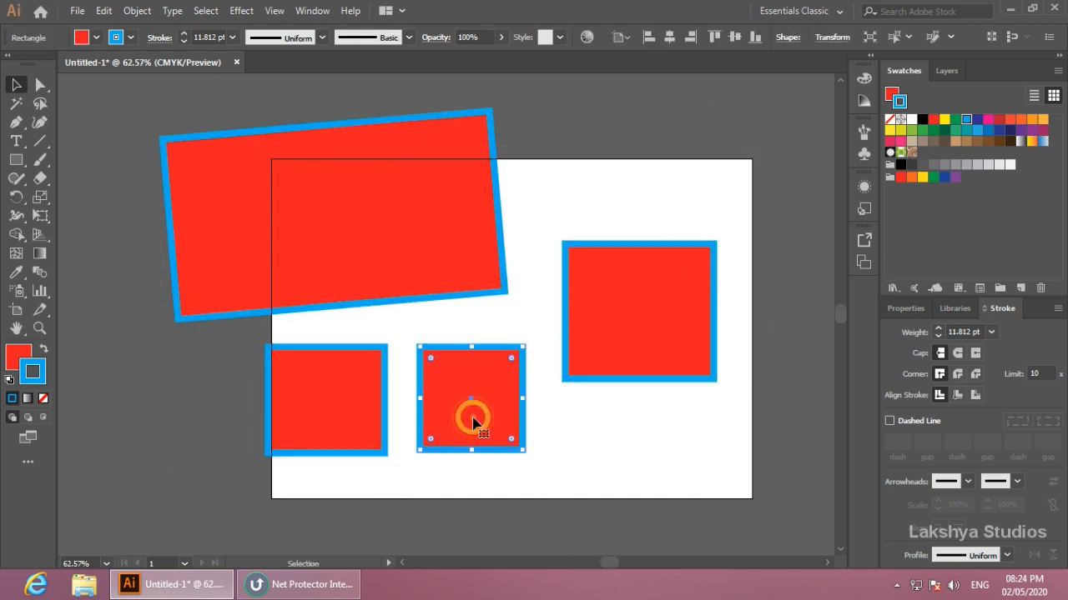
{"action": "key", "text": "Delete"}
{"action": "left_click", "coordinate": [326, 421]}
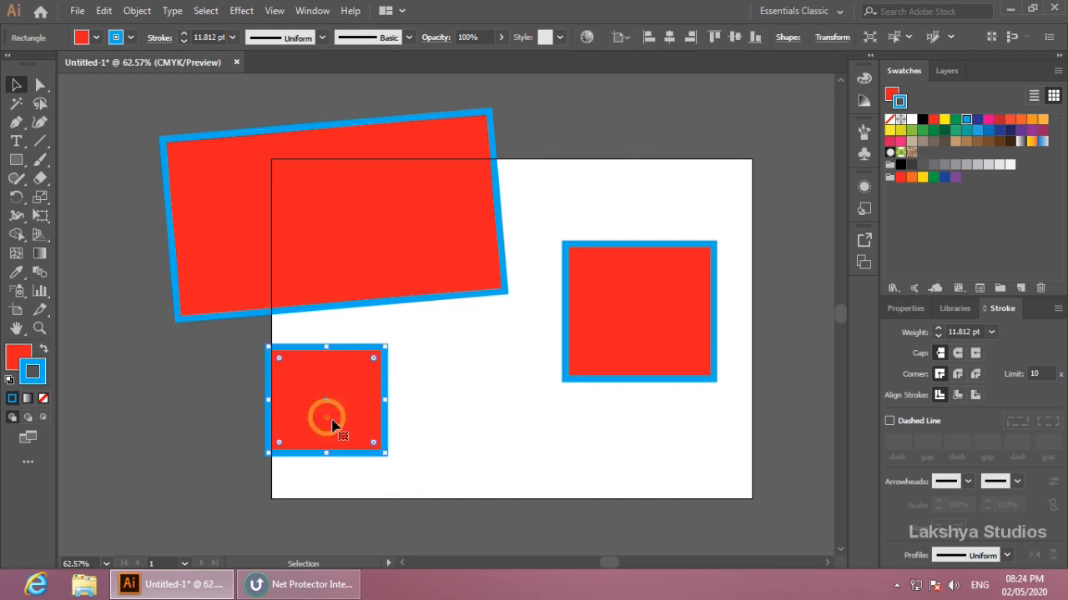
{"action": "key", "text": "Delete"}
{"action": "left_click", "coordinate": [586, 370]}
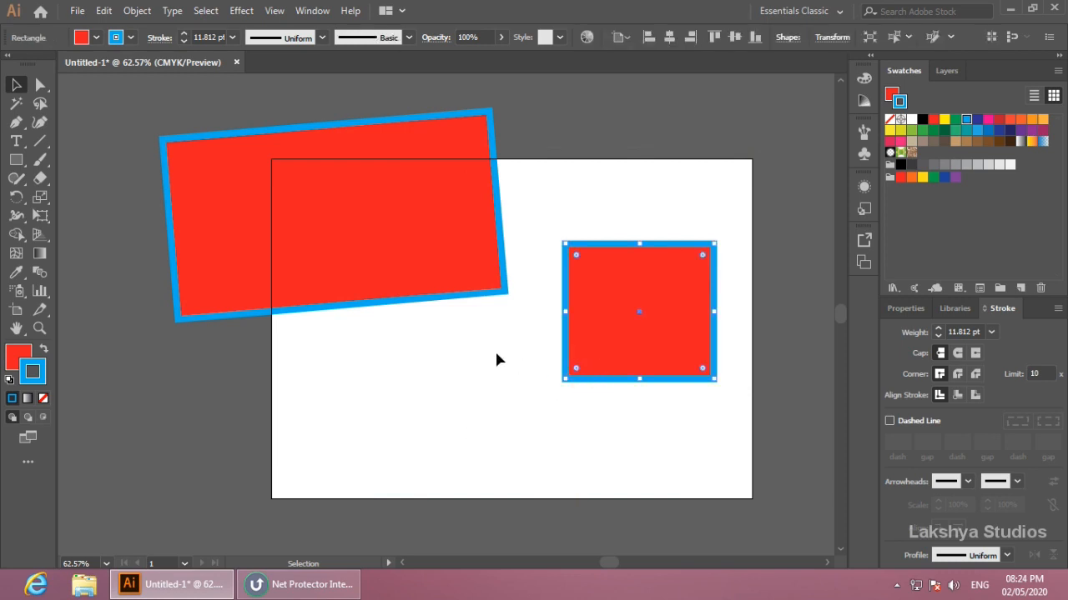
{"action": "left_click", "coordinate": [413, 255]}
{"action": "key", "text": "Delete"}
Move the remaining rectangle to the left part of the artboard and enlarge it to fill most of the artboard's height
{"action": "left_click_drag", "start_coordinate": [610, 312], "coordinate": [424, 281]}
{"action": "left_click_drag", "start_coordinate": [530, 351], "coordinate": [708, 462]}
{"action": "left_click_drag", "start_coordinate": [614, 392], "coordinate": [529, 366]}
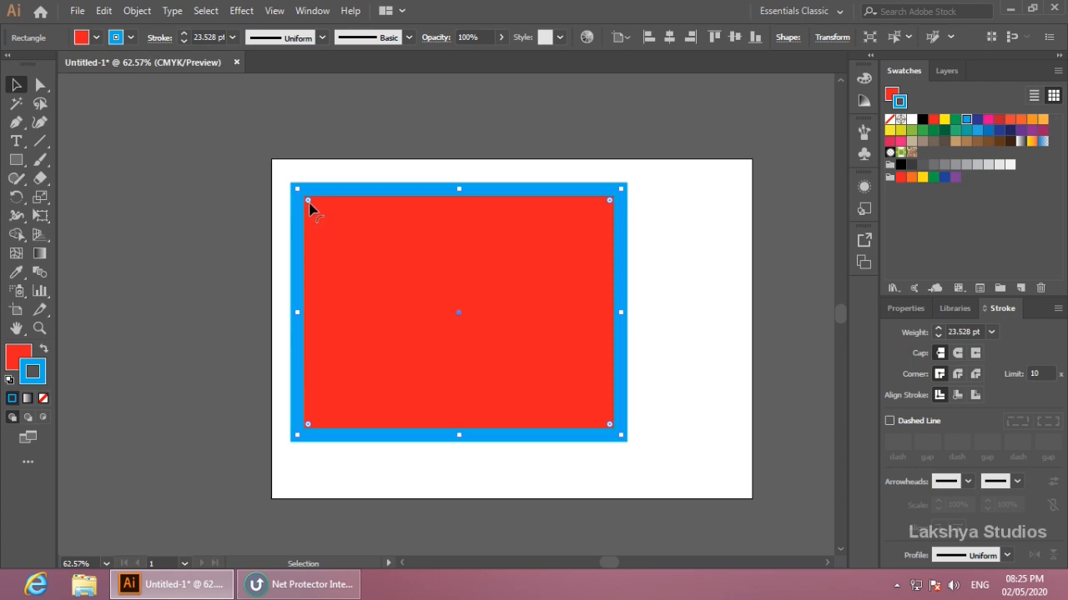
Round all four corners of the rectangle with its corner widgets, restore them to square and round them again
{"action": "left_click_drag", "start_coordinate": [309, 203], "coordinate": [359, 251]}
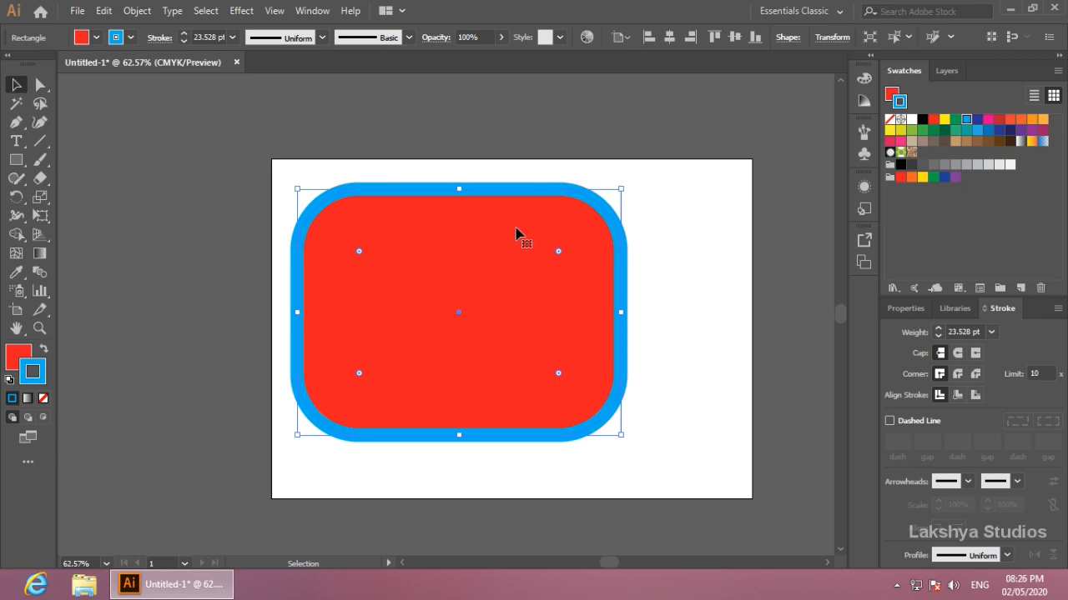
{"action": "left_click_drag", "start_coordinate": [359, 252], "coordinate": [250, 137]}
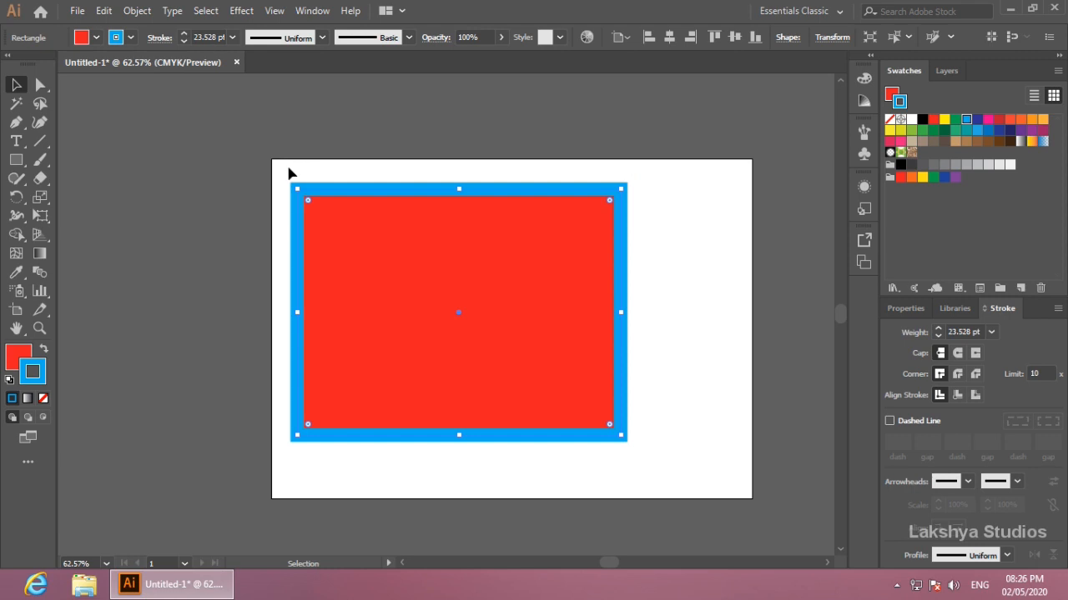
{"action": "left_click_drag", "start_coordinate": [309, 202], "coordinate": [359, 254]}
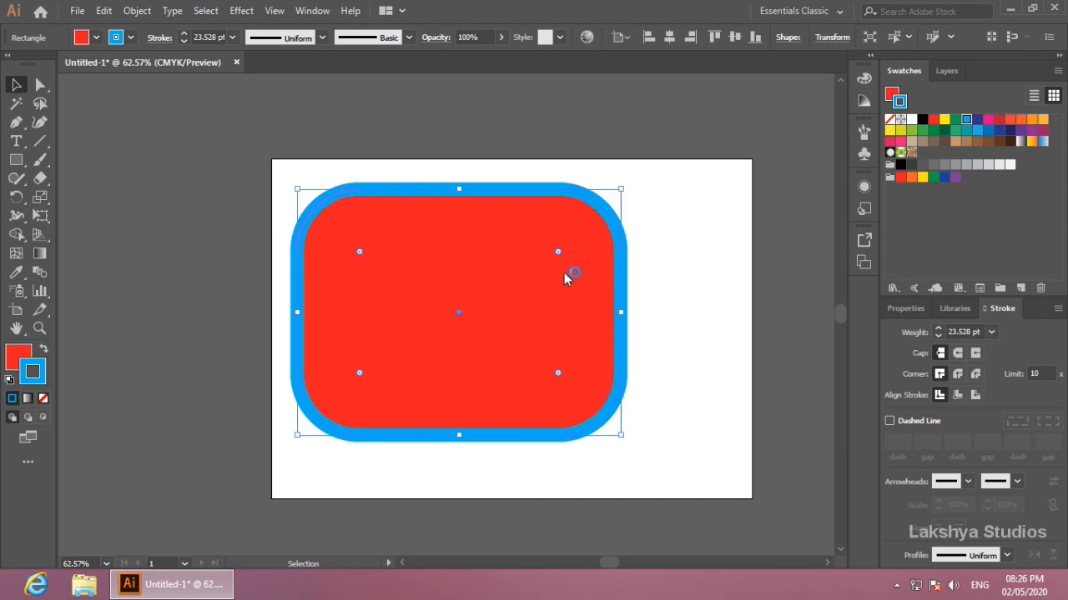
Restore all four rounded corners of the rectangle to square using a corner widget
{"action": "left_click_drag", "start_coordinate": [360, 256], "coordinate": [226, 132]}
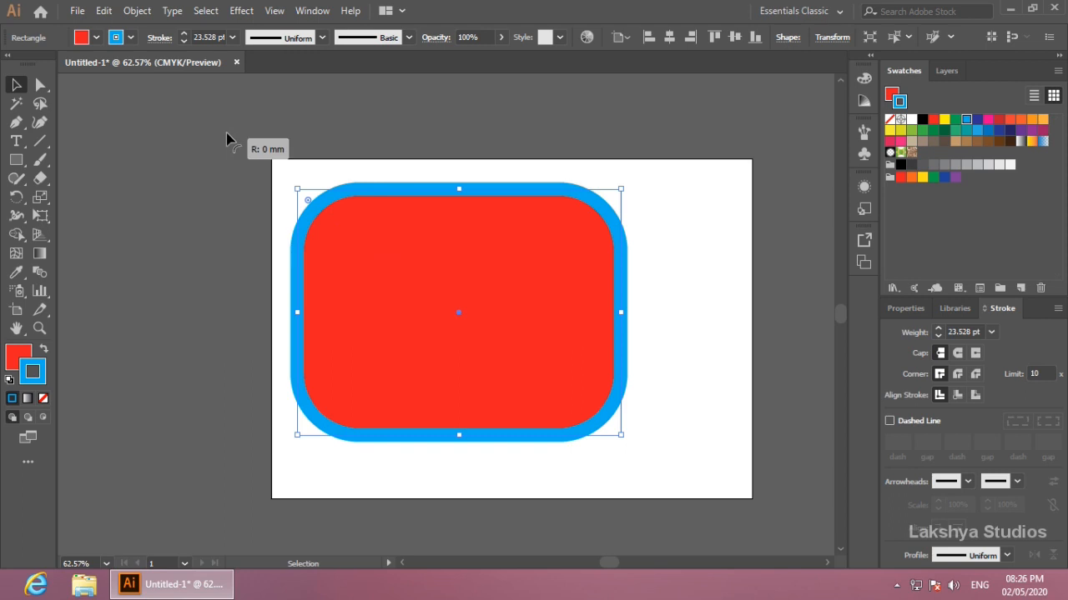
{"action": "left_click_drag", "start_coordinate": [226, 133], "coordinate": [226, 133]}
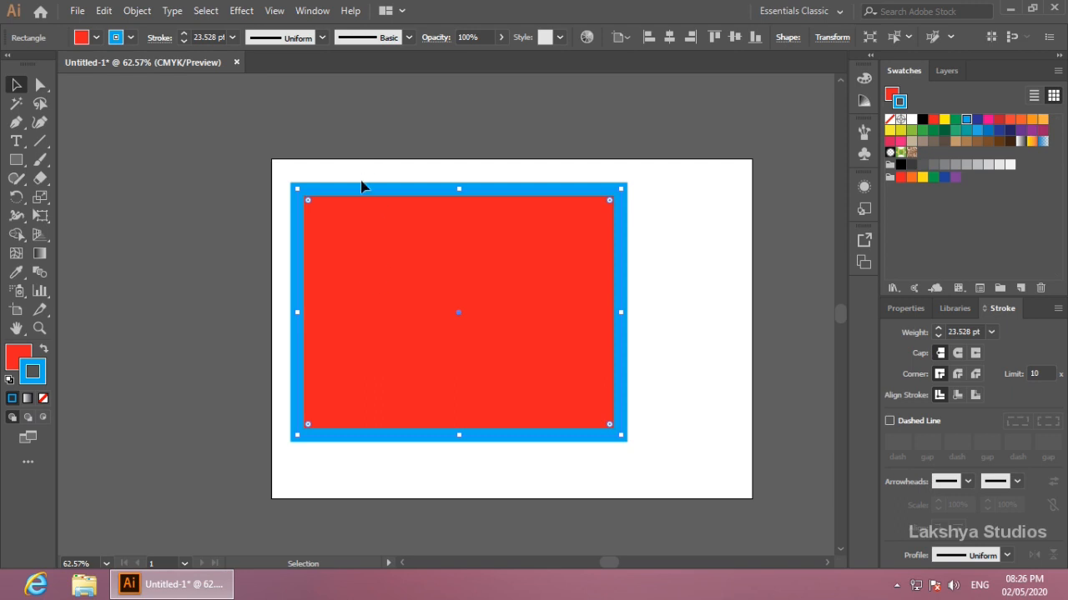
Round only the rectangle's upper-left corner with its corner widget and bring it back to square
{"action": "left_click", "coordinate": [309, 202]}
{"action": "left_click_drag", "start_coordinate": [308, 205], "coordinate": [429, 322]}
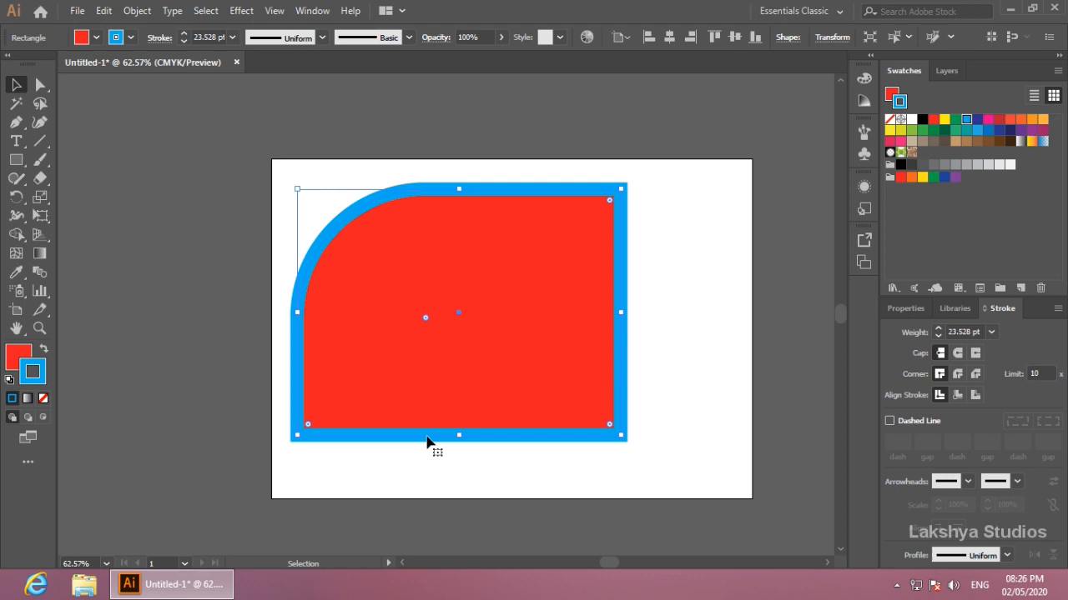
{"action": "left_click_drag", "start_coordinate": [424, 323], "coordinate": [257, 161]}
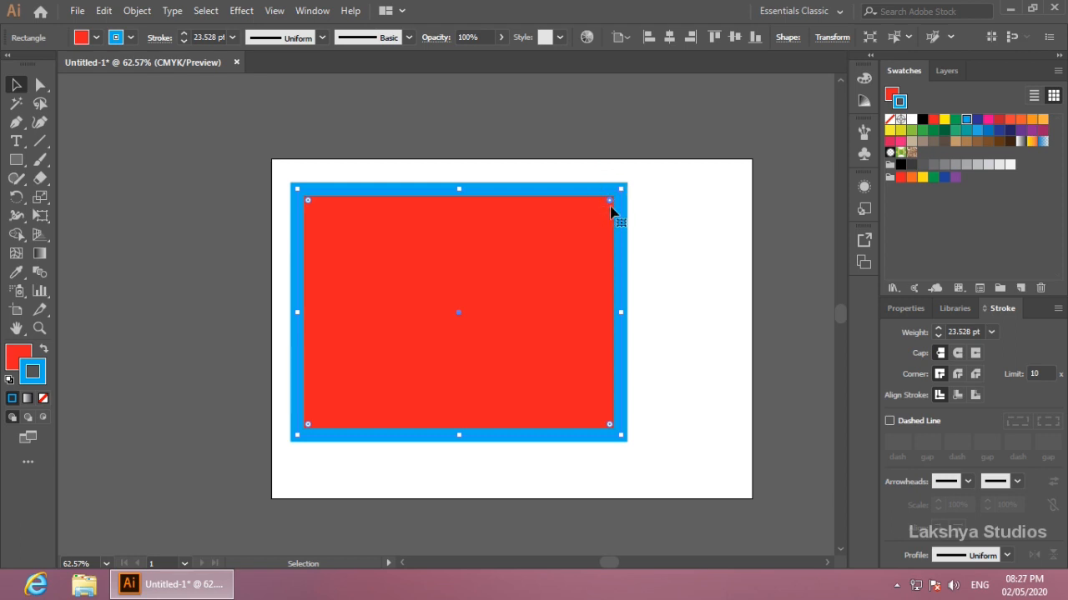
Round the rectangle's upper-right and lower-left corners together with their widgets, and undo that rounding
{"action": "left_click_drag", "start_coordinate": [610, 201], "coordinate": [653, 165]}
{"action": "left_click", "coordinate": [308, 428], "text": "shift"}
{"action": "left_click_drag", "start_coordinate": [308, 429], "coordinate": [428, 359]}
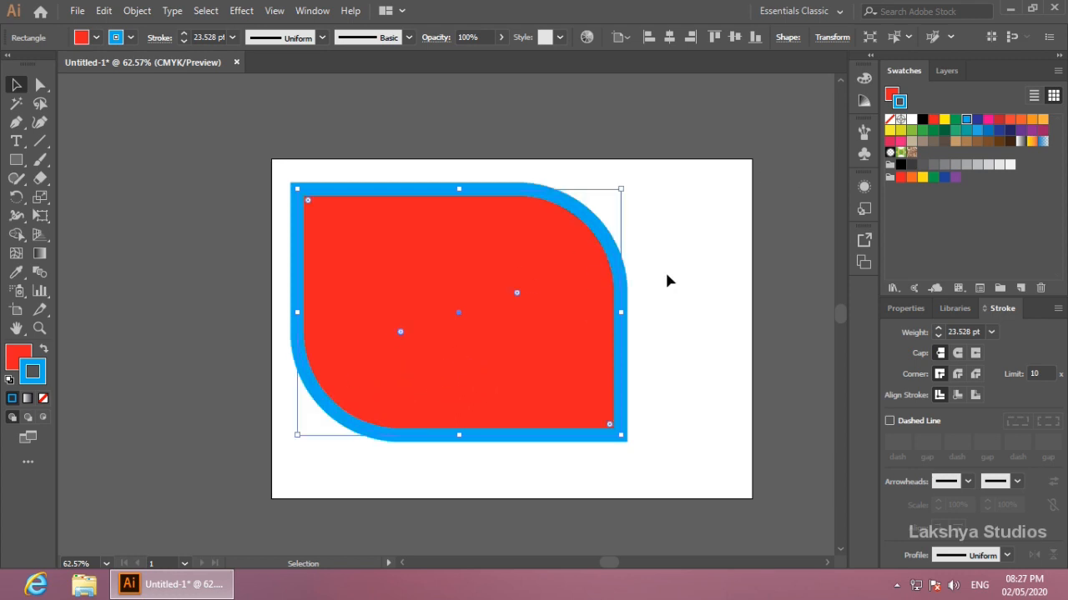
{"action": "key", "text": "ctrl+z"}
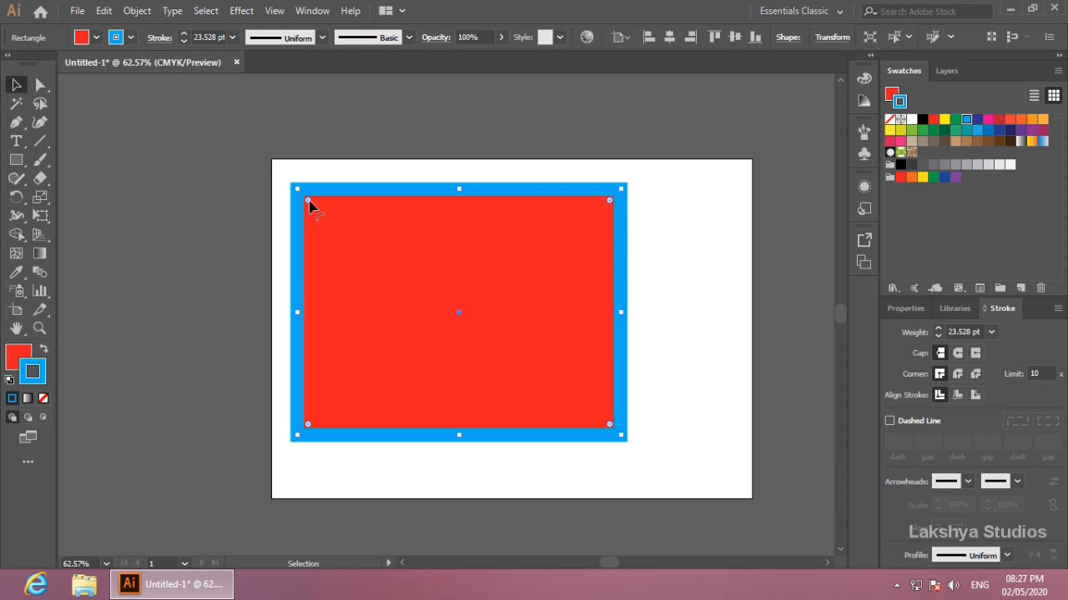
{"action": "left_click_drag", "start_coordinate": [309, 204], "coordinate": [262, 167]}
With the Direct Selection tool, set the corner radius of the rectangle's upper-right corner to 10 mm
{"action": "left_click", "coordinate": [40, 88]}
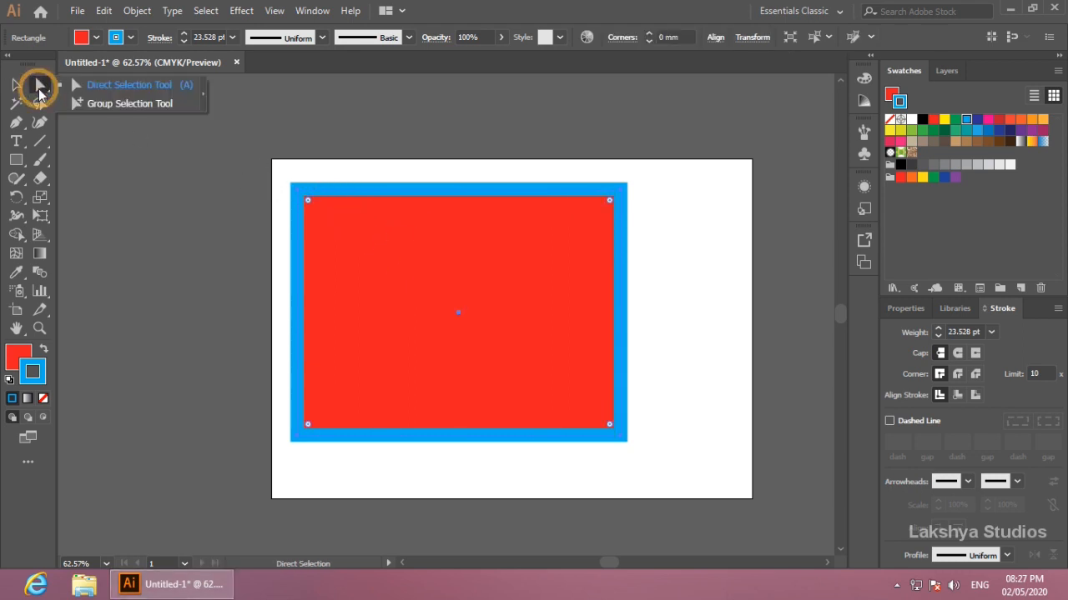
{"action": "left_click", "coordinate": [133, 85]}
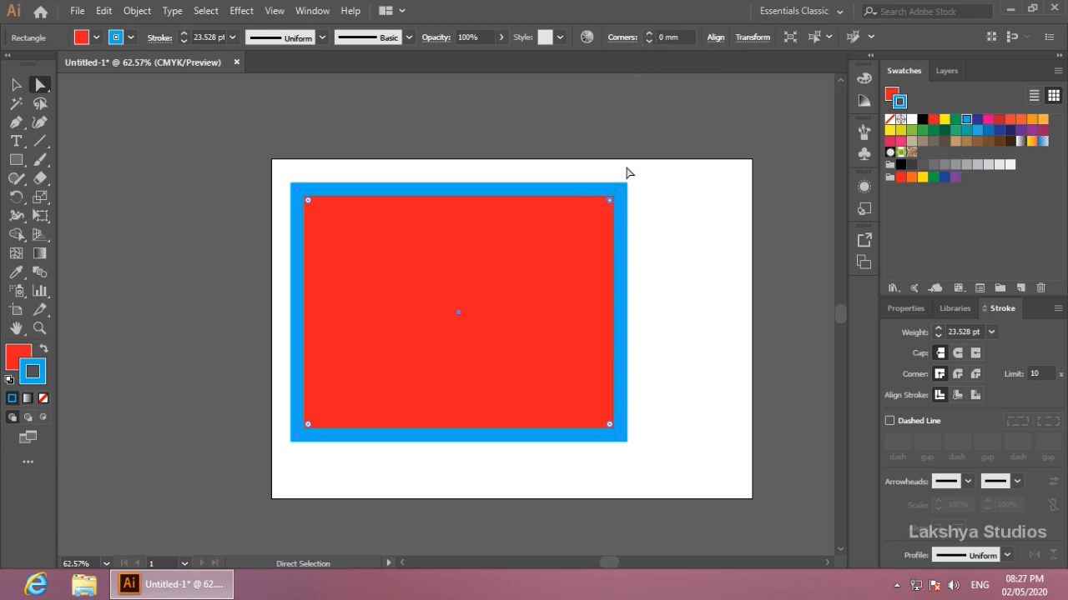
{"action": "double_click", "coordinate": [667, 36]}
{"action": "type", "text": "10"}
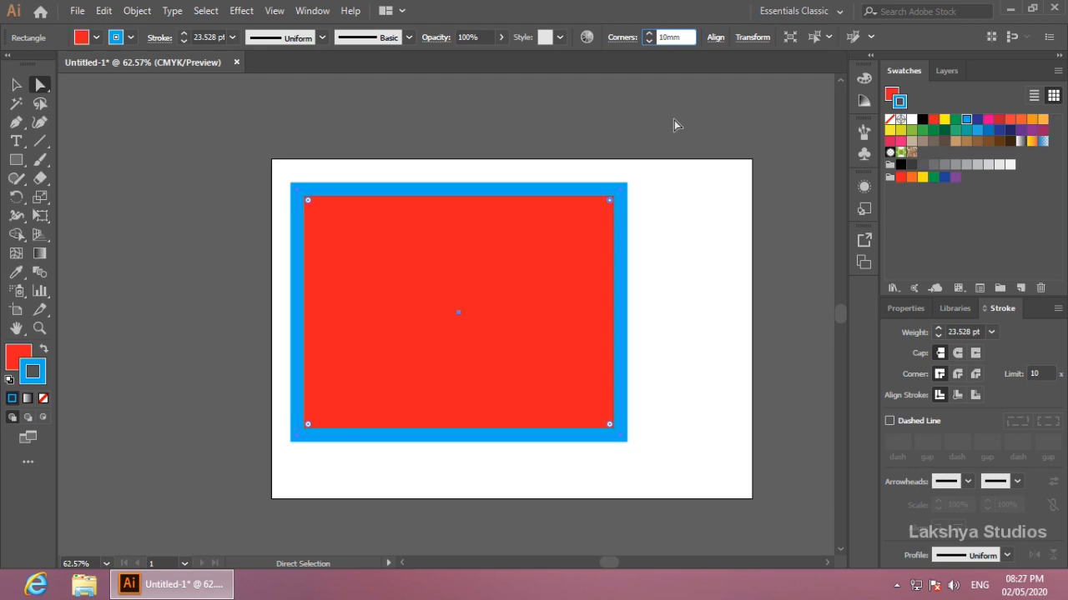
{"action": "key", "text": "Return"}
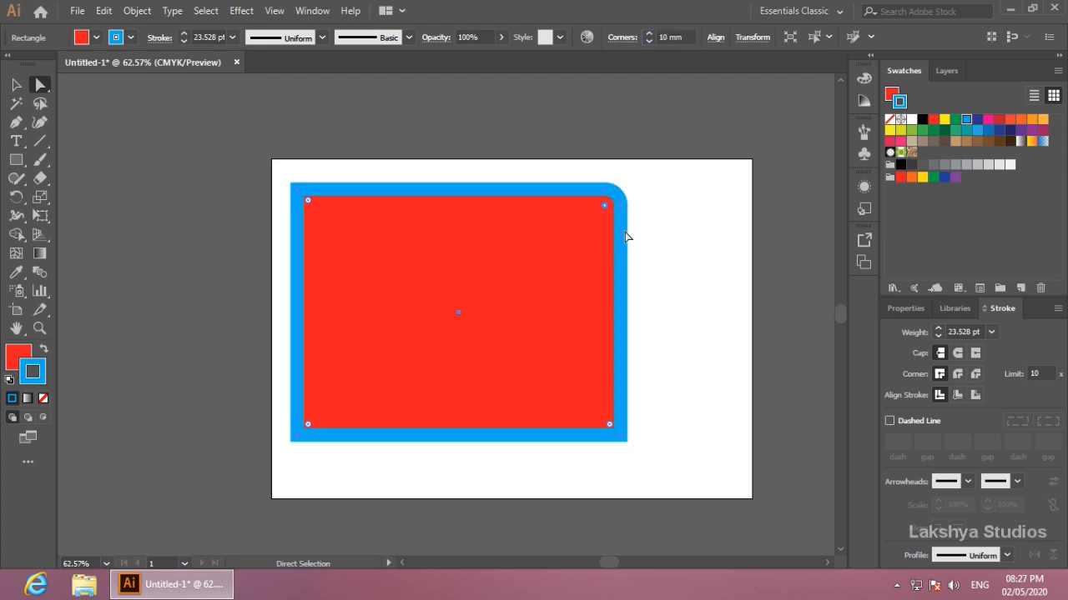
Enlarge the upper-right corner's rounding to about 54 mm with its widget and reset the radius to 0 mm
{"action": "left_click_drag", "start_coordinate": [603, 206], "coordinate": [532, 277]}
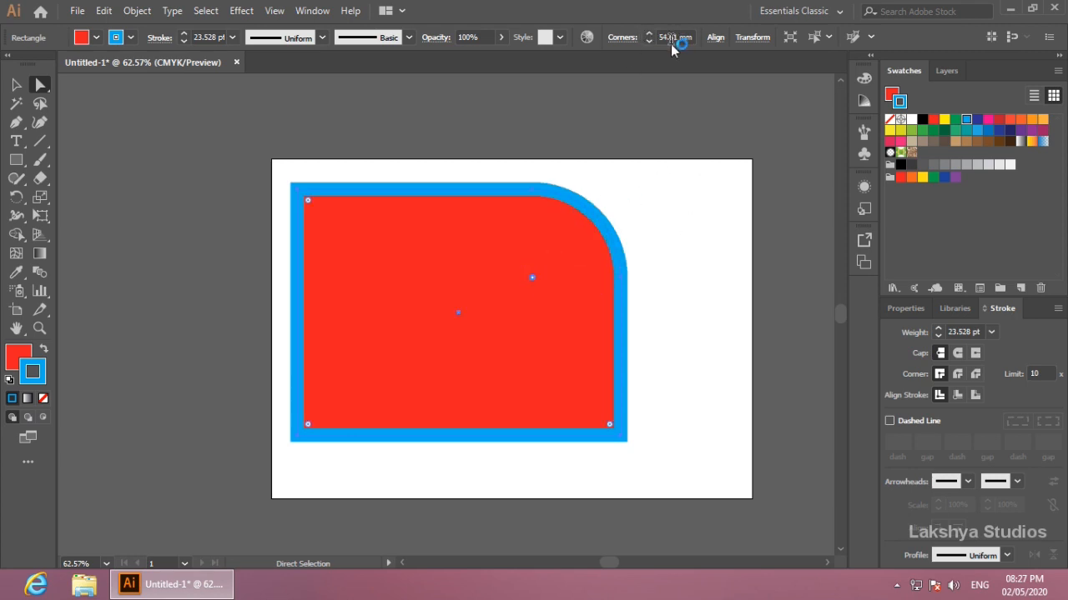
{"action": "double_click", "coordinate": [672, 38]}
{"action": "type", "text": "0"}
{"action": "key", "text": "Return"}
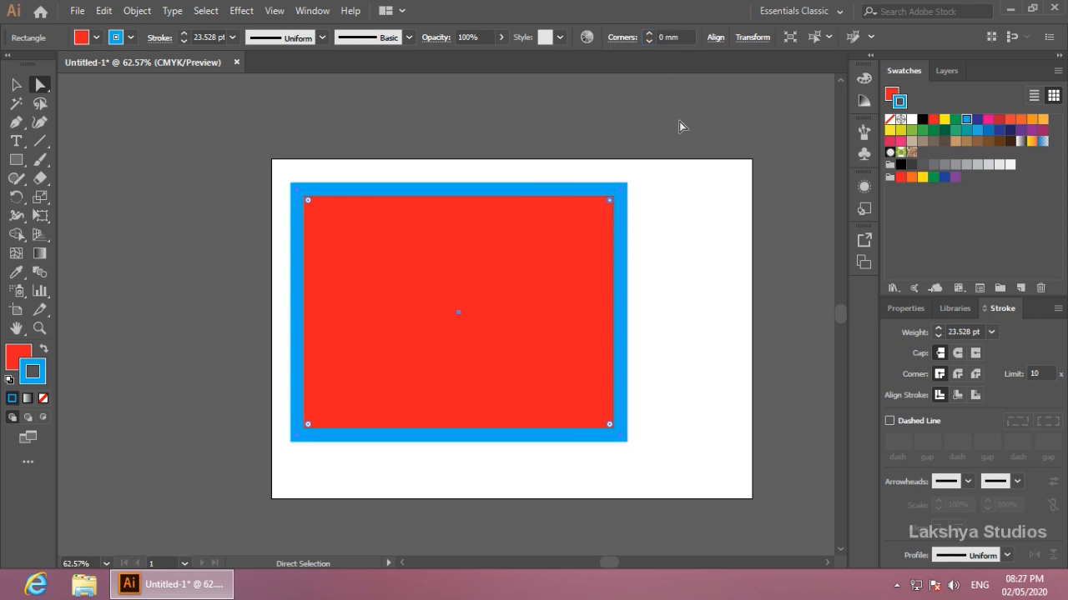
Compare how the Selection and Direct Selection tools select the rectangle, ending with it selected and the Direct Selection tool active
{"action": "left_click", "coordinate": [526, 136]}
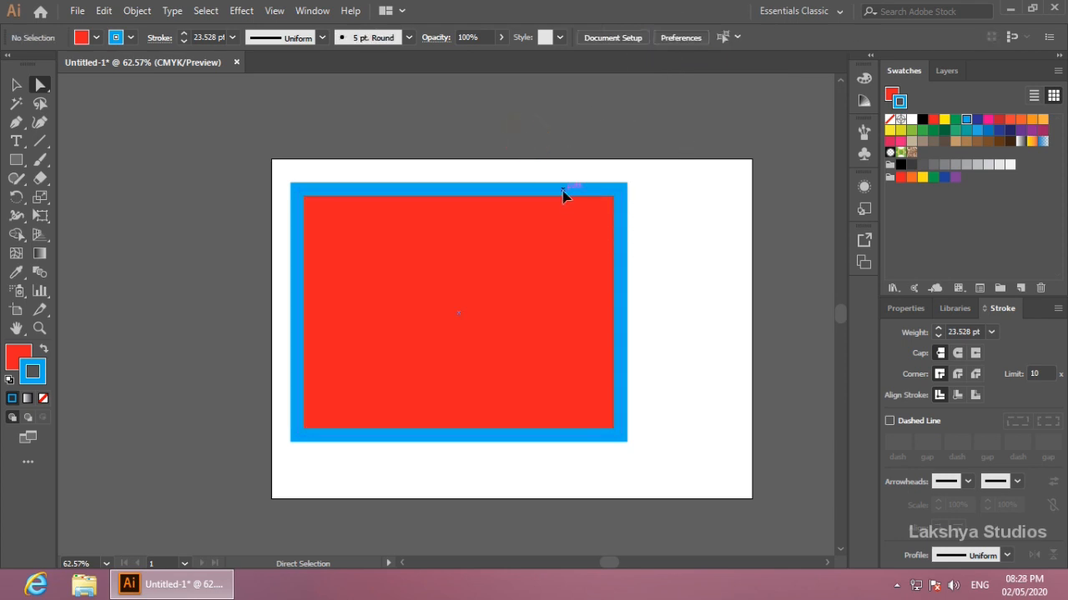
{"action": "left_click", "coordinate": [619, 193]}
{"action": "left_click", "coordinate": [16, 84]}
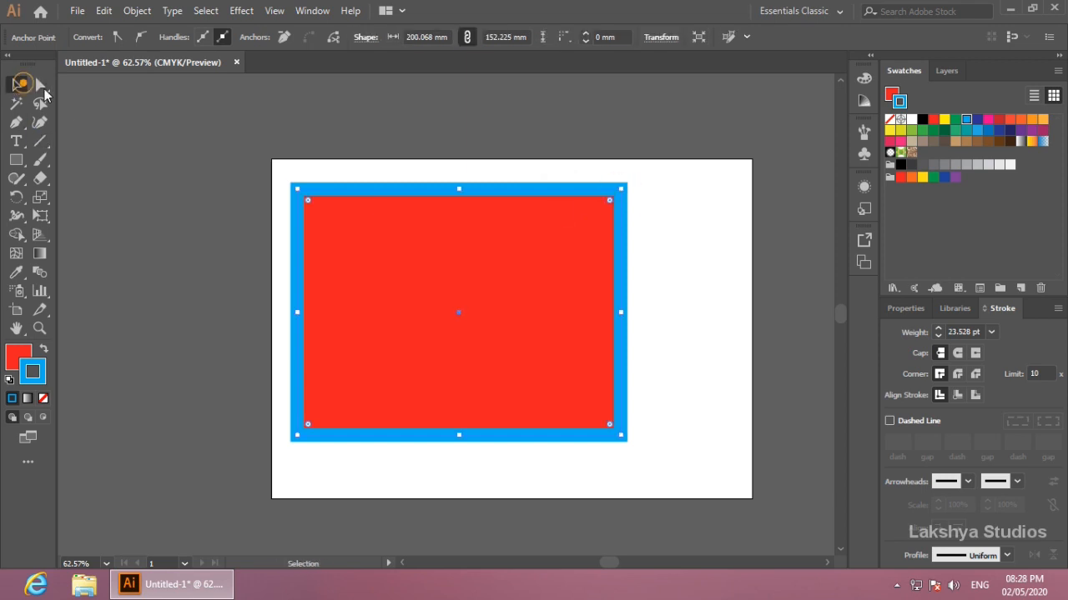
{"action": "left_click", "coordinate": [40, 84]}
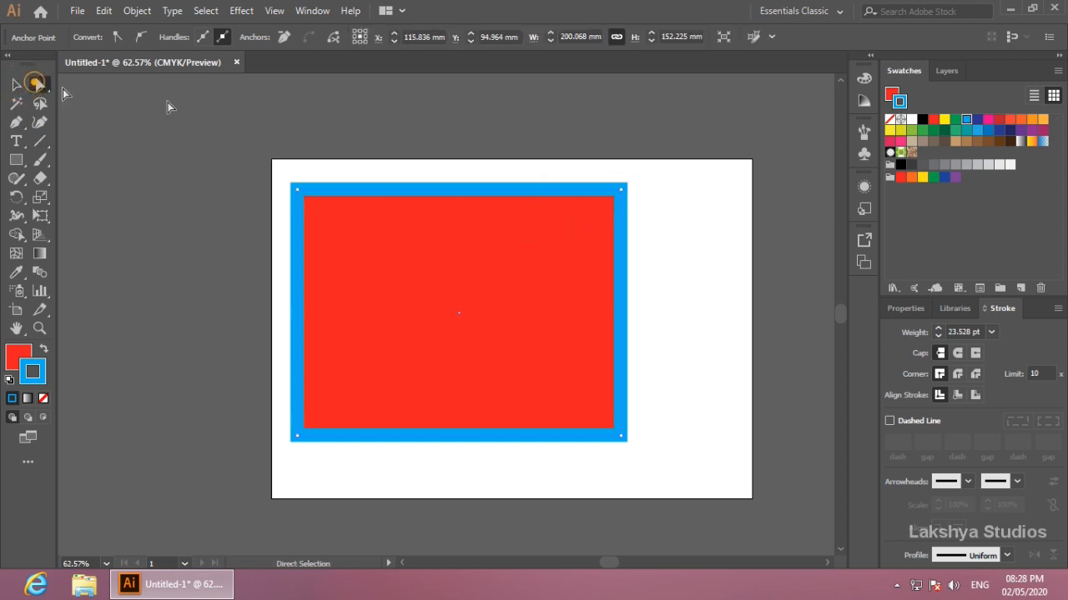
{"action": "left_click", "coordinate": [577, 180]}
{"action": "left_click", "coordinate": [16, 84]}
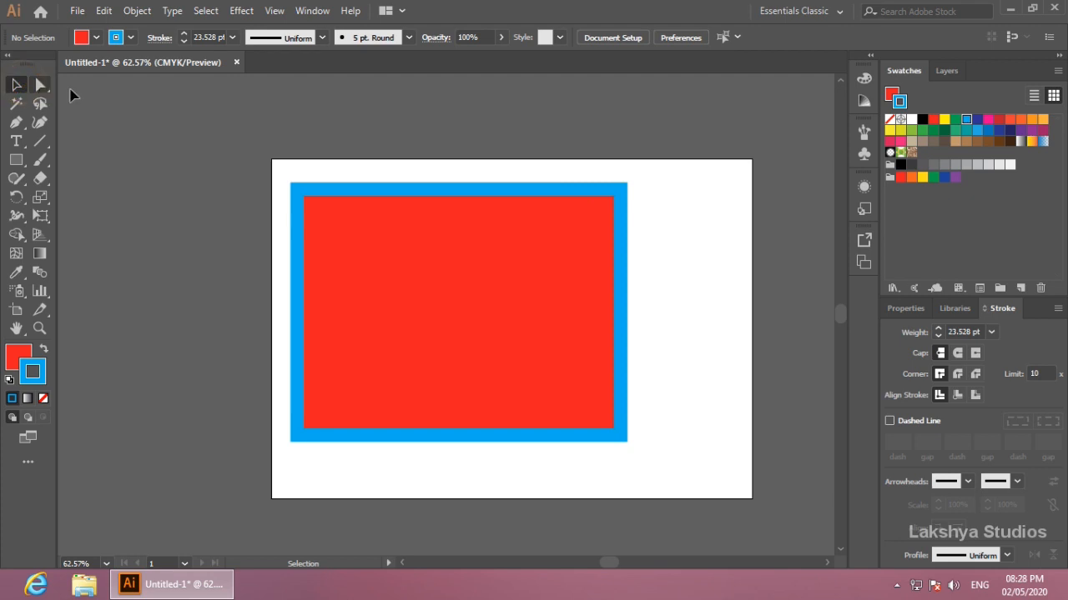
{"action": "left_click", "coordinate": [562, 192]}
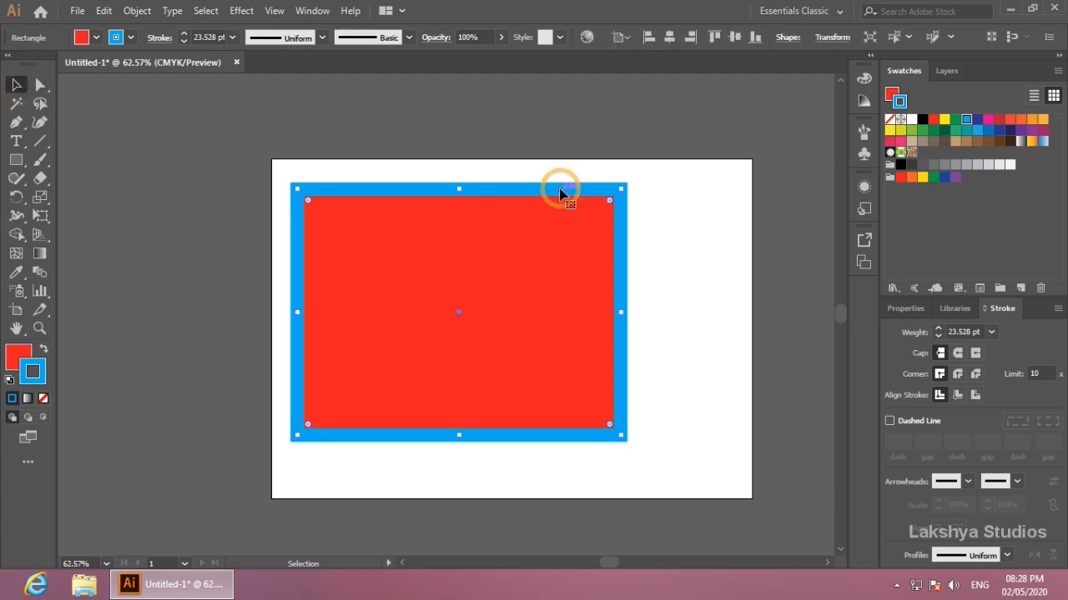
{"action": "left_click", "coordinate": [40, 84]}
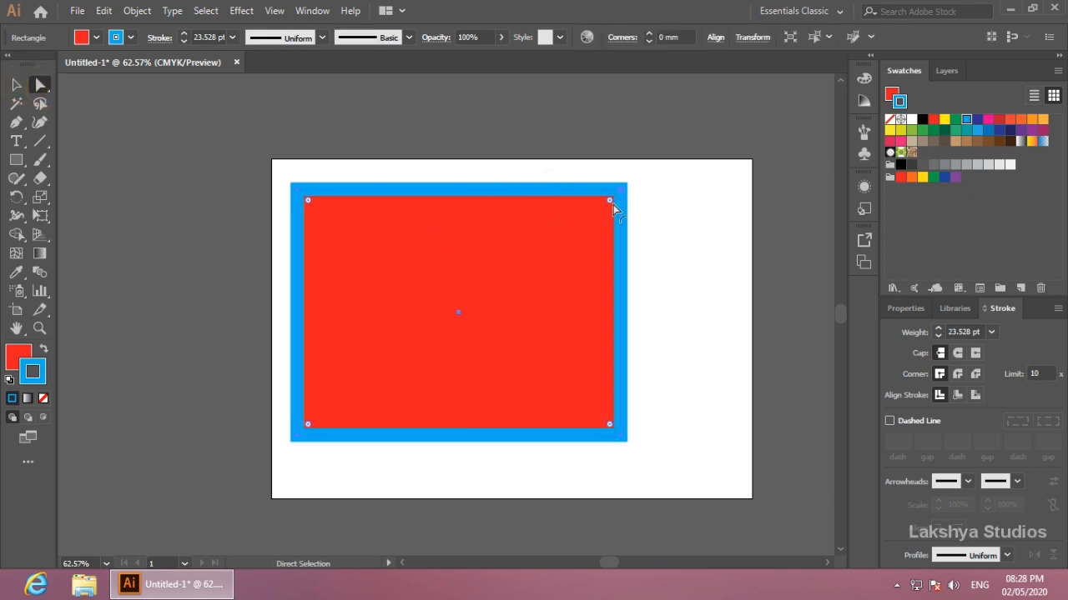
Reshape the rectangle into an irregular quadrilateral by moving its two upper anchor points outward and its lower-right anchor point inward
{"action": "left_click_drag", "start_coordinate": [607, 204], "coordinate": [688, 184]}
{"action": "left_click", "coordinate": [621, 192]}
{"action": "left_click", "coordinate": [308, 200]}
{"action": "left_click", "coordinate": [622, 191]}
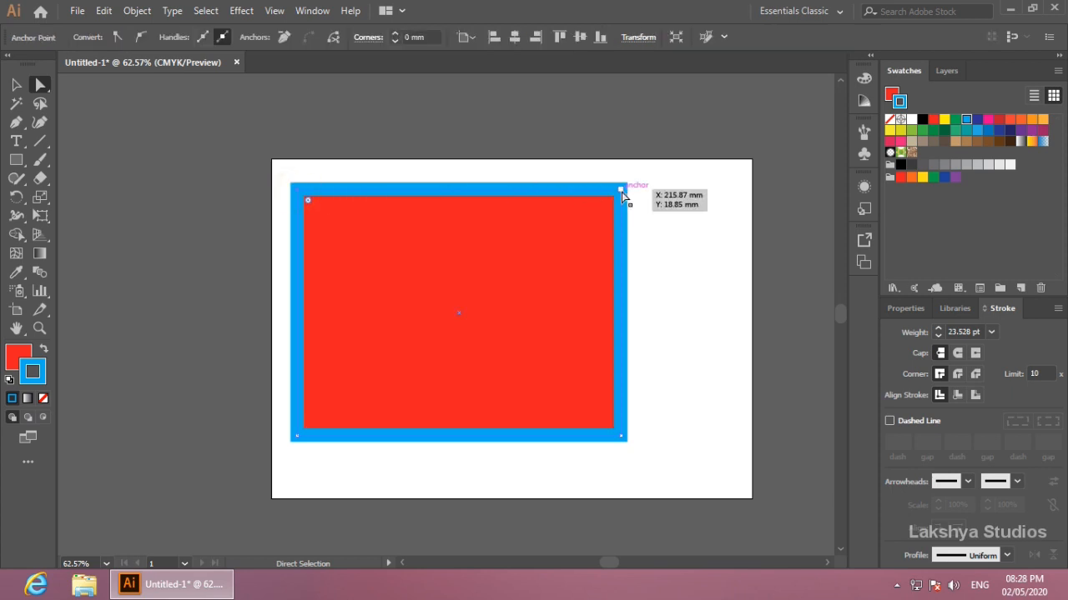
{"action": "left_click_drag", "start_coordinate": [619, 191], "coordinate": [708, 142]}
{"action": "left_click_drag", "start_coordinate": [621, 436], "coordinate": [572, 451]}
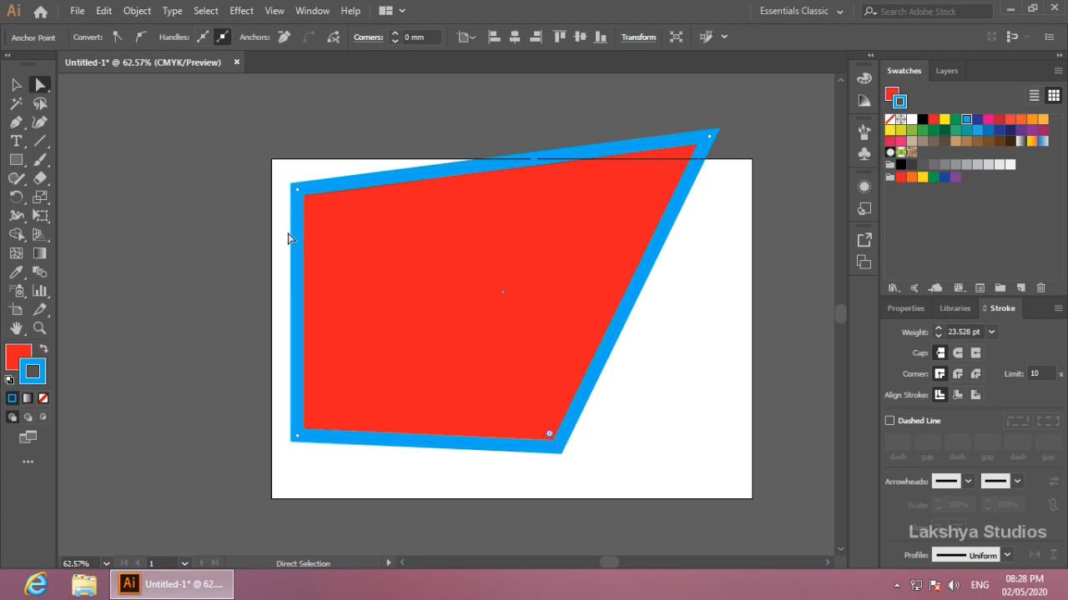
{"action": "left_click_drag", "start_coordinate": [297, 187], "coordinate": [252, 167]}
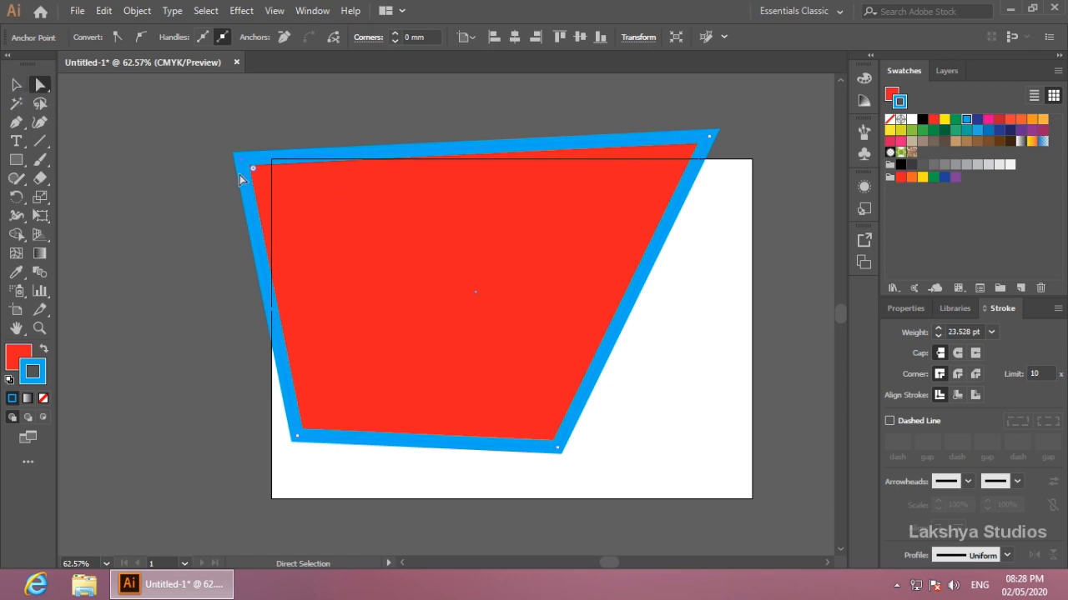
{"action": "left_click_drag", "start_coordinate": [253, 167], "coordinate": [208, 167]}
Draw a circle with the Ellipse tool over the artboard's lower-right area and give it a yellow stroke
{"action": "left_click", "coordinate": [18, 161]}
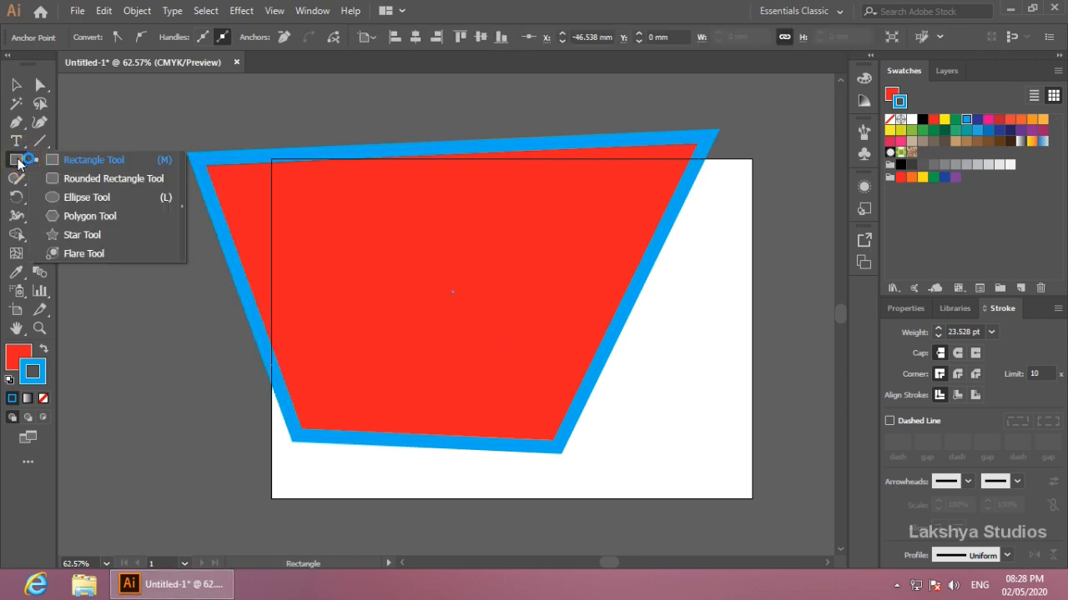
{"action": "left_click", "coordinate": [100, 195]}
{"action": "mouse_move", "coordinate": [568, 252]}
{"action": "left_mouse_down"}
{"action": "mouse_move", "coordinate": [779, 438]}
{"action": "mouse_move", "coordinate": [785, 469]}
{"action": "left_mouse_up"}
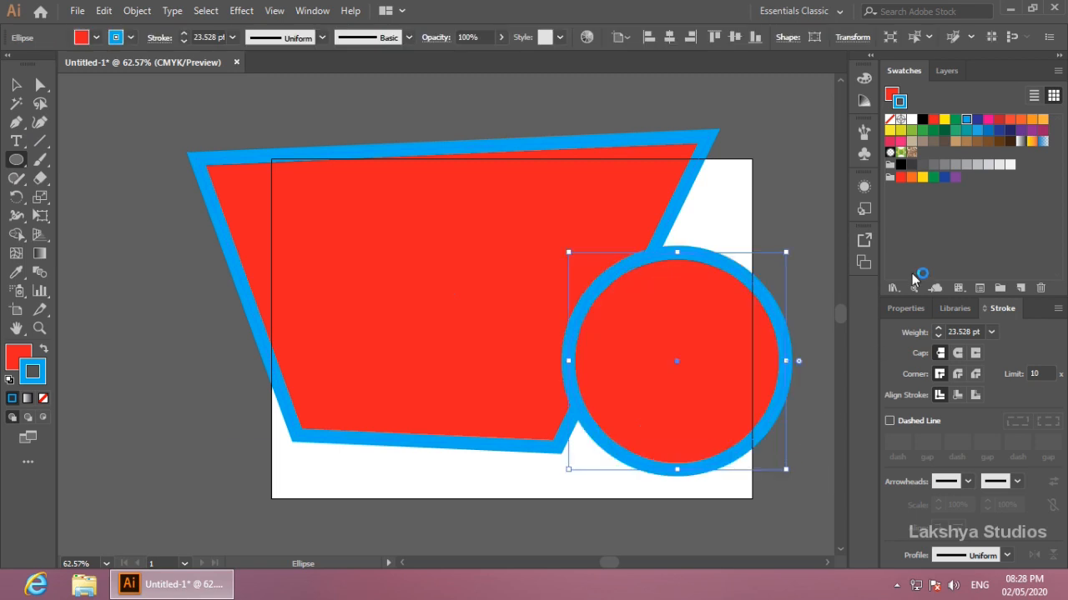
{"action": "left_click", "coordinate": [944, 120]}
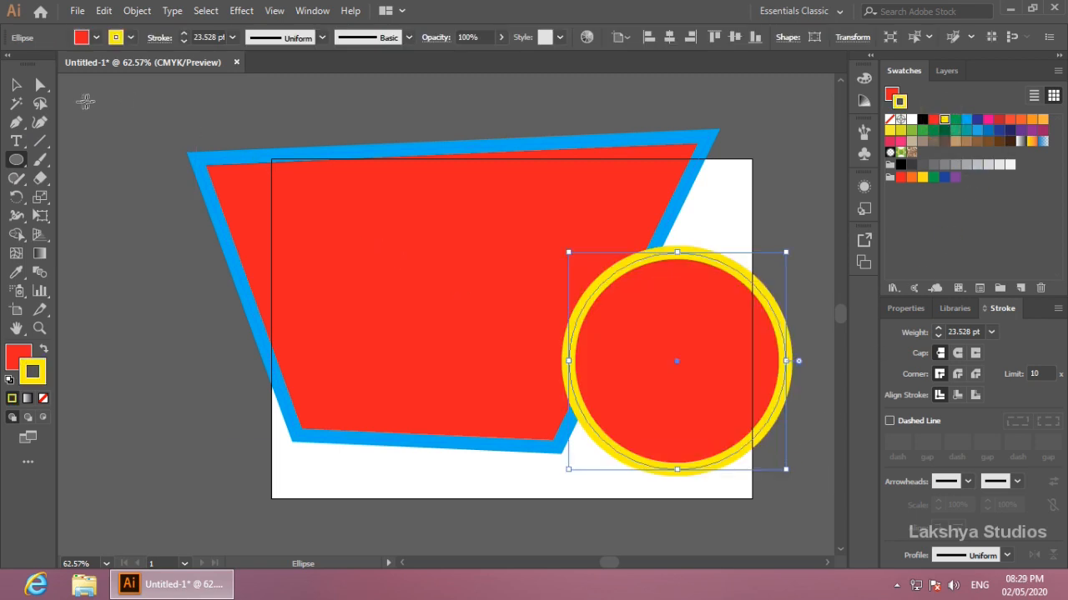
Distort the yellow-outlined circle into a freeform shape by moving its upper, left and right anchor points with the Direct Selection tool
{"action": "left_click", "coordinate": [41, 84]}
{"action": "mouse_move", "coordinate": [676, 253]}
{"action": "left_mouse_down"}
{"action": "mouse_move", "coordinate": [679, 339]}
{"action": "mouse_move", "coordinate": [681, 230]}
{"action": "mouse_move", "coordinate": [679, 245]}
{"action": "left_mouse_up"}
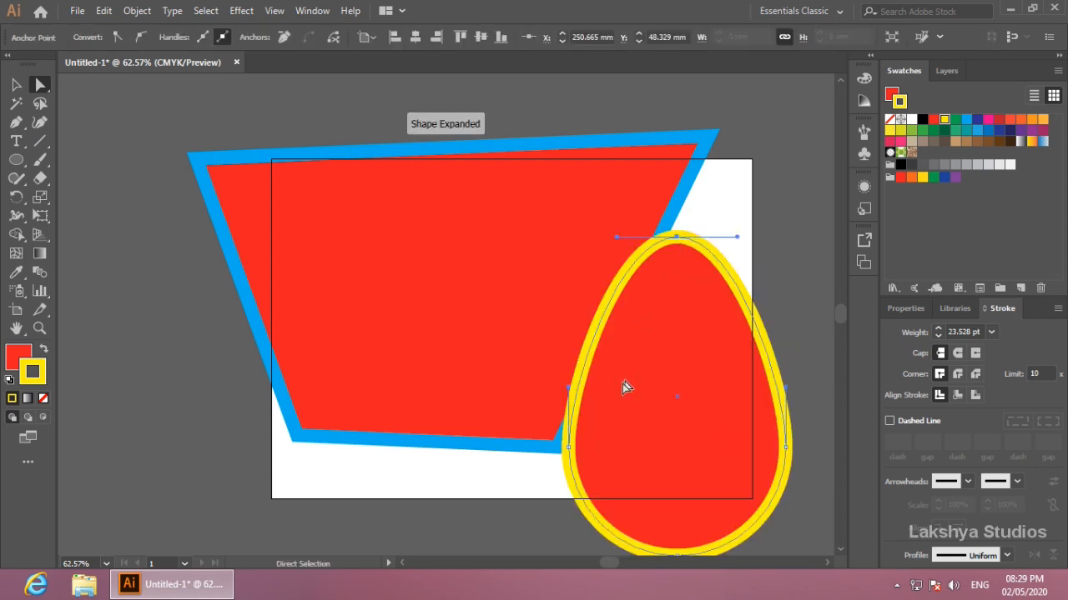
{"action": "left_click_drag", "start_coordinate": [569, 446], "coordinate": [488, 444]}
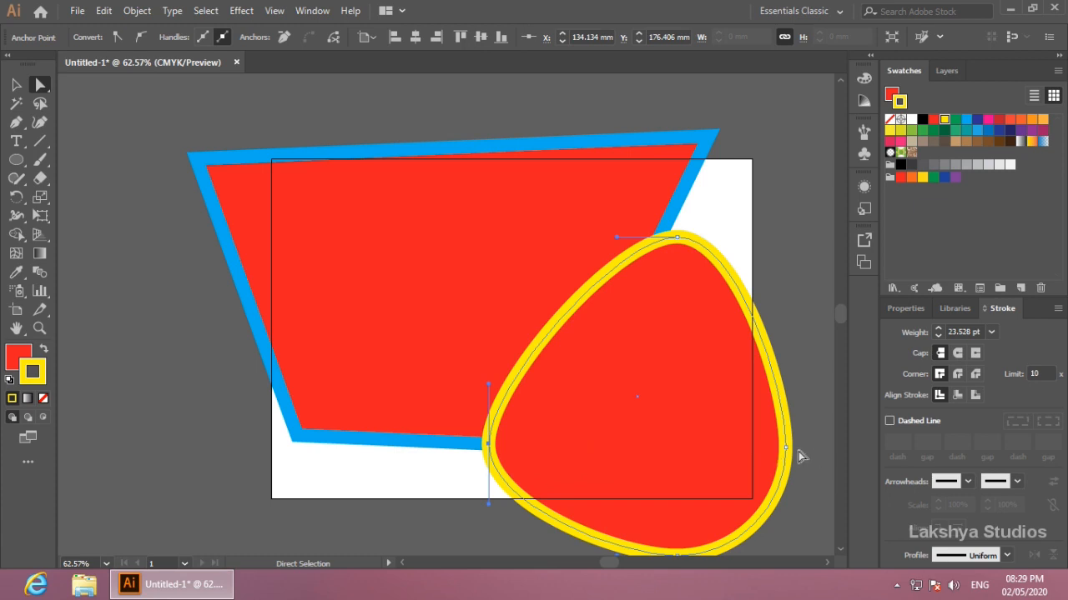
{"action": "left_click", "coordinate": [789, 451]}
{"action": "mouse_move", "coordinate": [793, 449]}
{"action": "left_mouse_down"}
{"action": "mouse_move", "coordinate": [803, 448]}
{"action": "mouse_move", "coordinate": [807, 339]}
{"action": "left_mouse_up"}
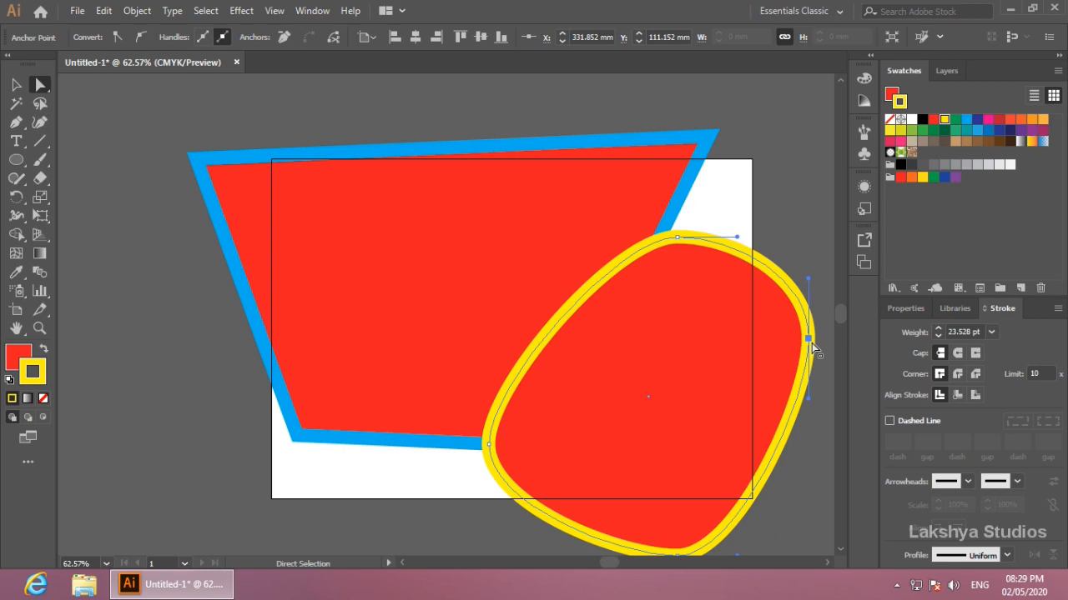
{"action": "left_click_drag", "start_coordinate": [677, 238], "coordinate": [635, 418]}
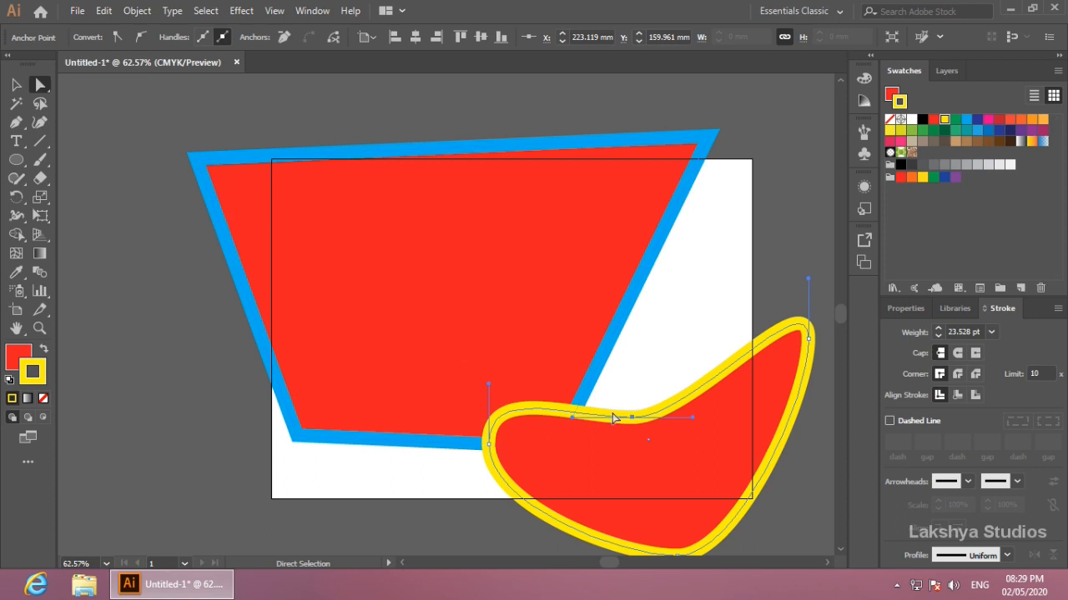
{"action": "left_click_drag", "start_coordinate": [632, 417], "coordinate": [586, 276]}
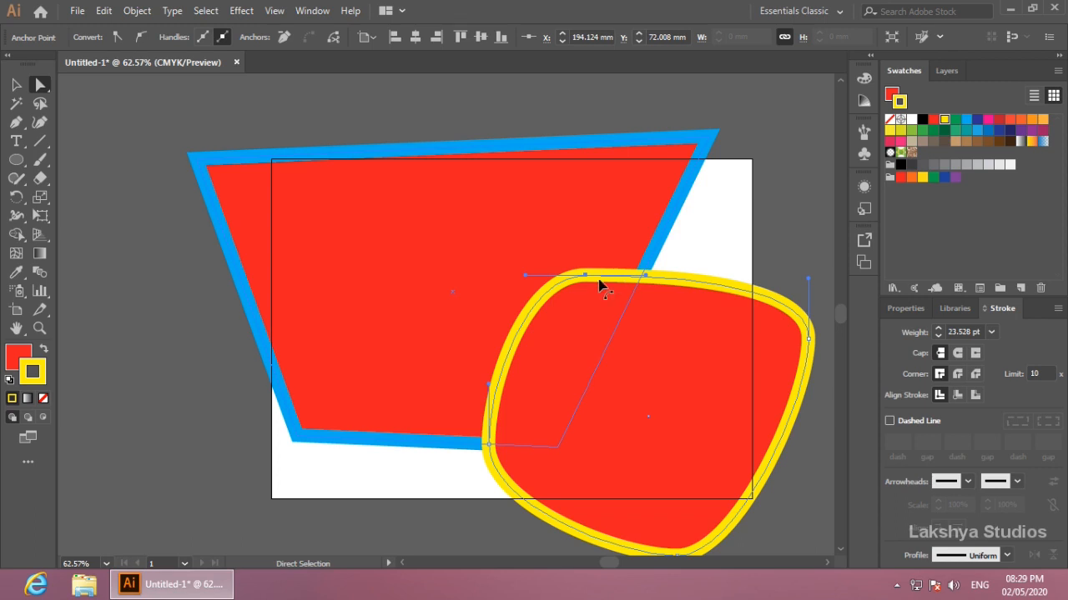
{"action": "left_click_drag", "start_coordinate": [584, 276], "coordinate": [623, 320]}
Choose the Group Selection tool variant, and use the Selection tool to delete the yellow-outlined shape and the blue-outlined quadrilateral
{"action": "left_click", "coordinate": [41, 86]}
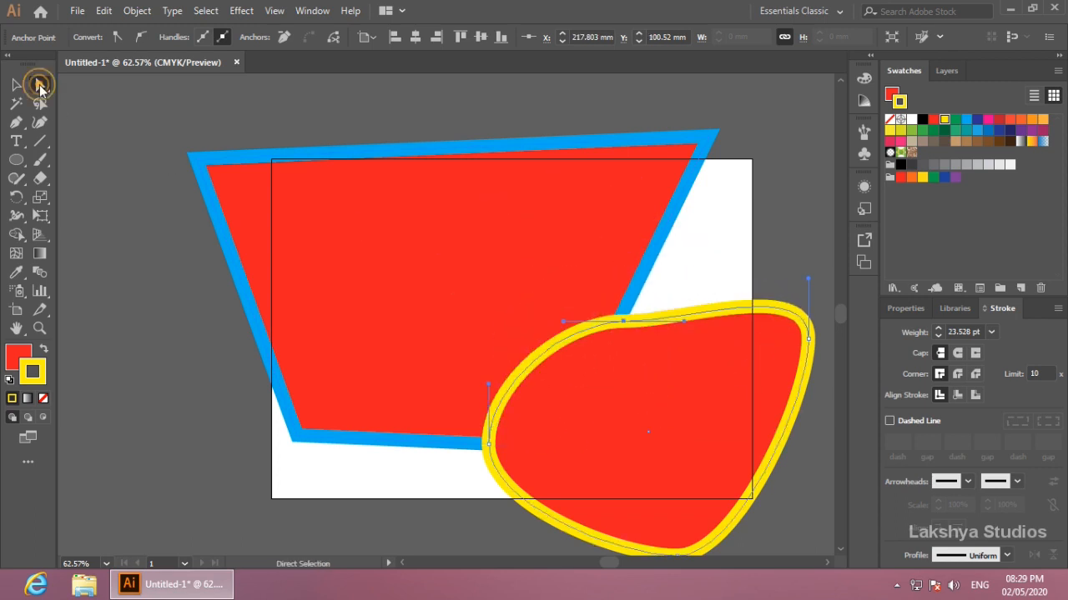
{"action": "left_click", "coordinate": [121, 105]}
{"action": "left_click", "coordinate": [16, 83]}
{"action": "left_click_drag", "start_coordinate": [597, 379], "coordinate": [469, 354]}
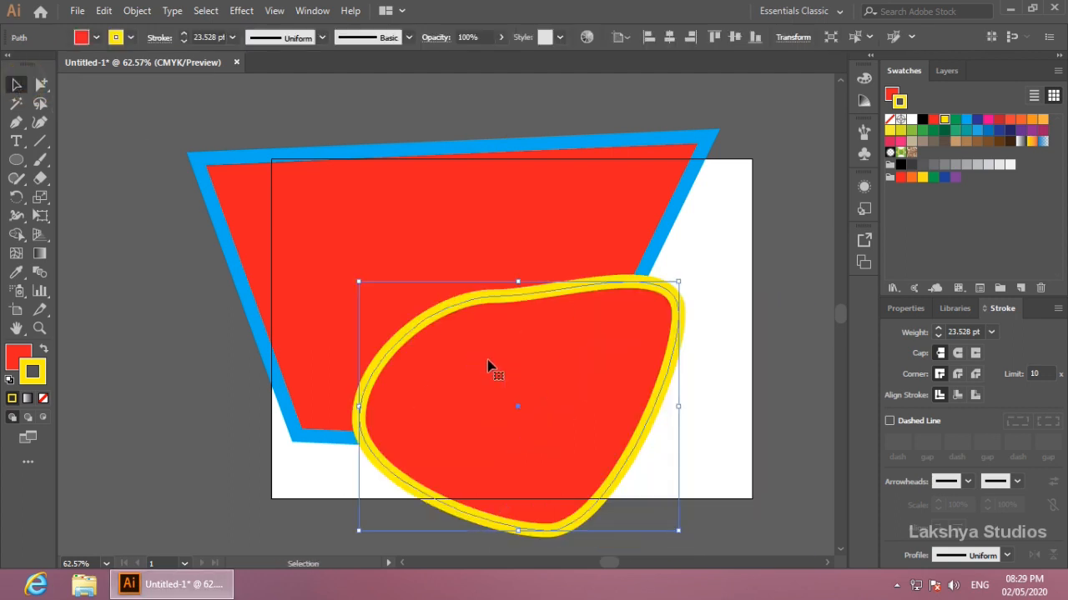
{"action": "key", "text": "Delete"}
{"action": "left_click", "coordinate": [464, 263]}
{"action": "key", "text": "Delete"}
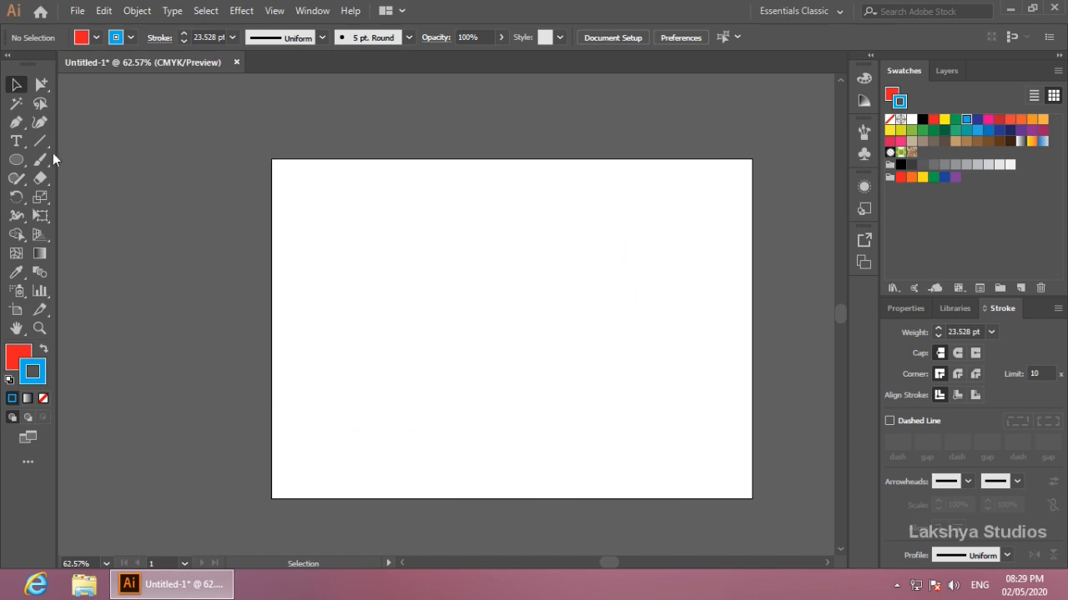
Draw seven separate red ellipses with blue outlines across the artboard and just outside its upper and left edges
{"action": "left_click", "coordinate": [16, 160]}
{"action": "left_click_drag", "start_coordinate": [192, 186], "coordinate": [271, 264]}
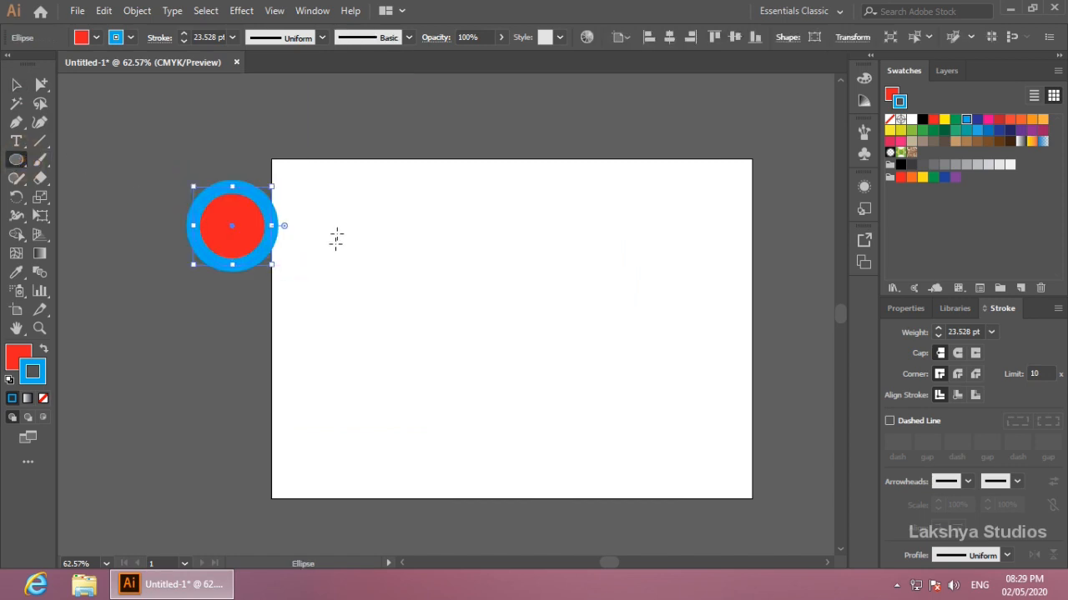
{"action": "left_click_drag", "start_coordinate": [335, 198], "coordinate": [456, 306]}
{"action": "mouse_move", "coordinate": [527, 200]}
{"action": "left_mouse_down"}
{"action": "mouse_move", "coordinate": [574, 269]}
{"action": "mouse_move", "coordinate": [655, 314]}
{"action": "left_mouse_up"}
{"action": "left_click_drag", "start_coordinate": [146, 328], "coordinate": [252, 425]}
{"action": "left_click_drag", "start_coordinate": [356, 341], "coordinate": [481, 455]}
{"action": "left_click_drag", "start_coordinate": [545, 357], "coordinate": [674, 472]}
{"action": "left_click_drag", "start_coordinate": [456, 100], "coordinate": [567, 207]}
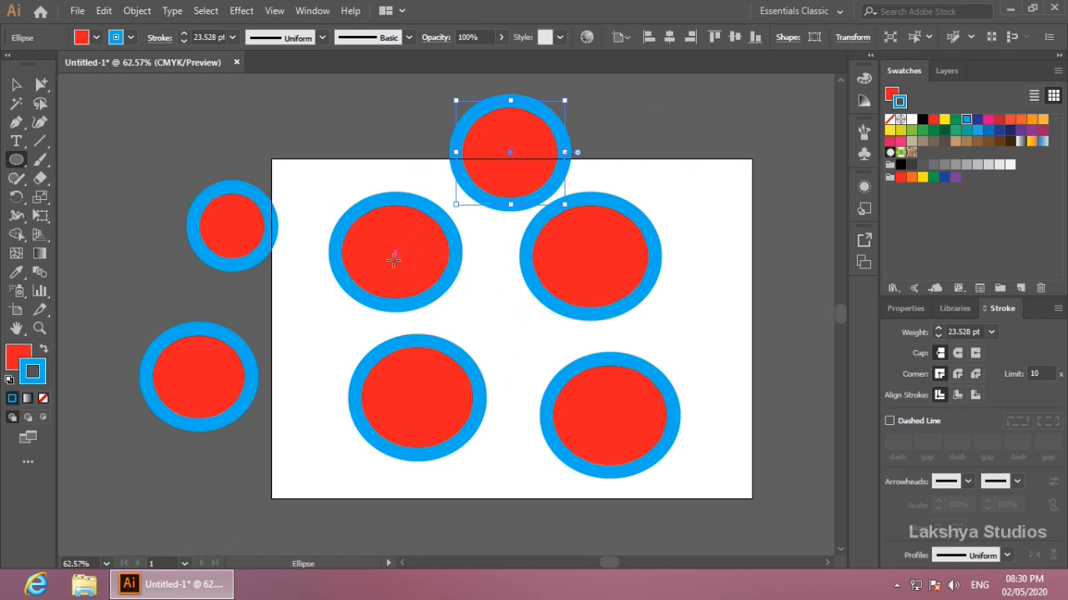
Marquee-select all seven ellipses with the Selection tool, starting from above and left of the group
{"action": "left_click", "coordinate": [15, 85]}
{"action": "left_click", "coordinate": [105, 99]}
{"action": "left_click_drag", "start_coordinate": [221, 275], "coordinate": [743, 370]}
{"action": "left_click", "coordinate": [739, 341]}
{"action": "left_click_drag", "start_coordinate": [132, 86], "coordinate": [676, 490]}
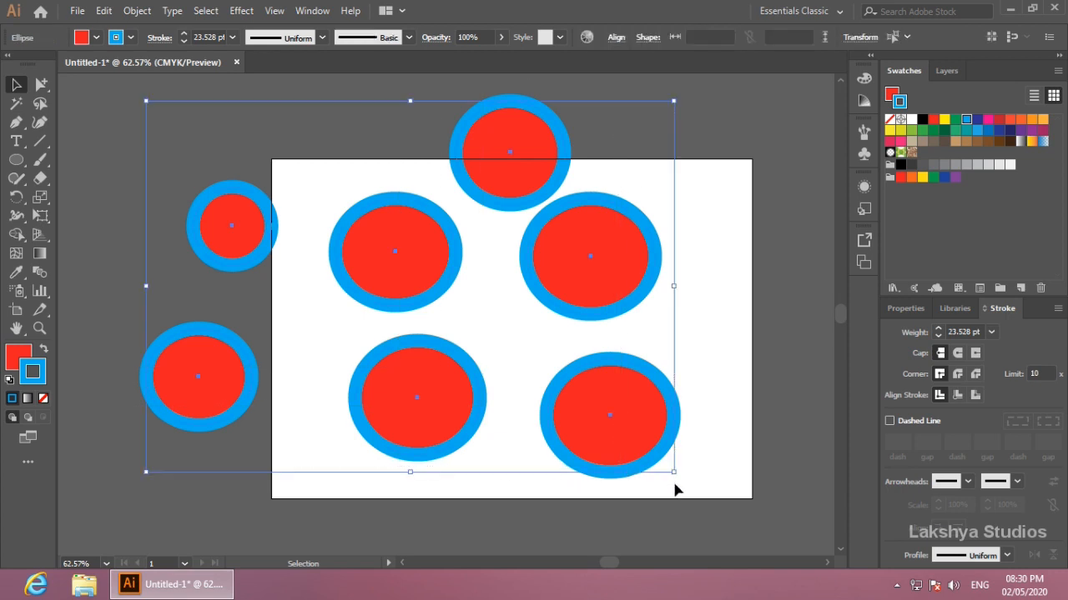
Group the seven selected ellipses and move the group over the artboard and back past its left edge with the Selection tool
{"action": "left_click", "coordinate": [131, 13]}
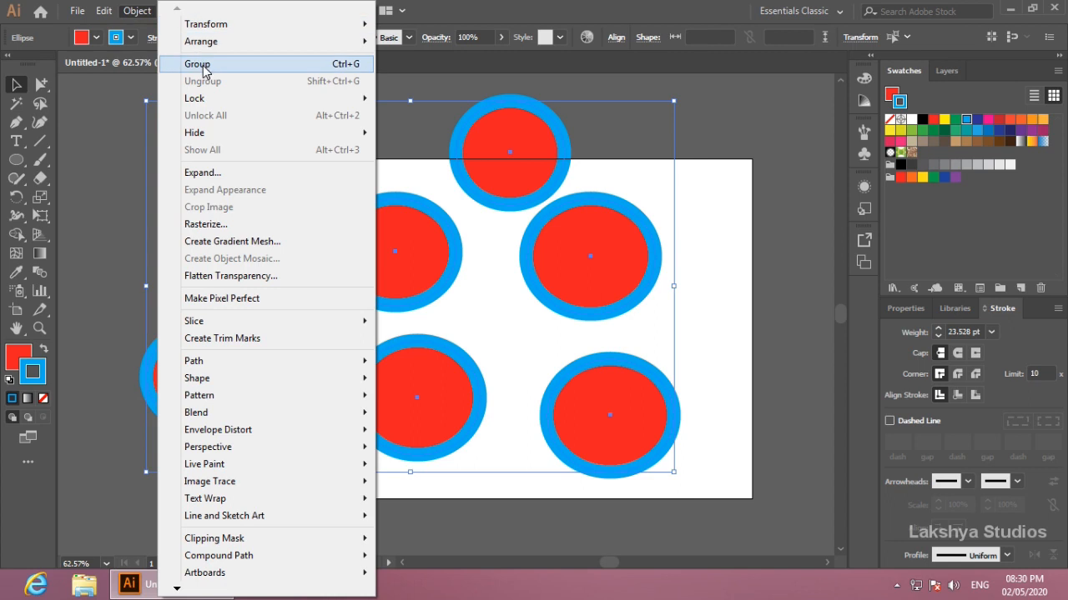
{"action": "left_click", "coordinate": [345, 65]}
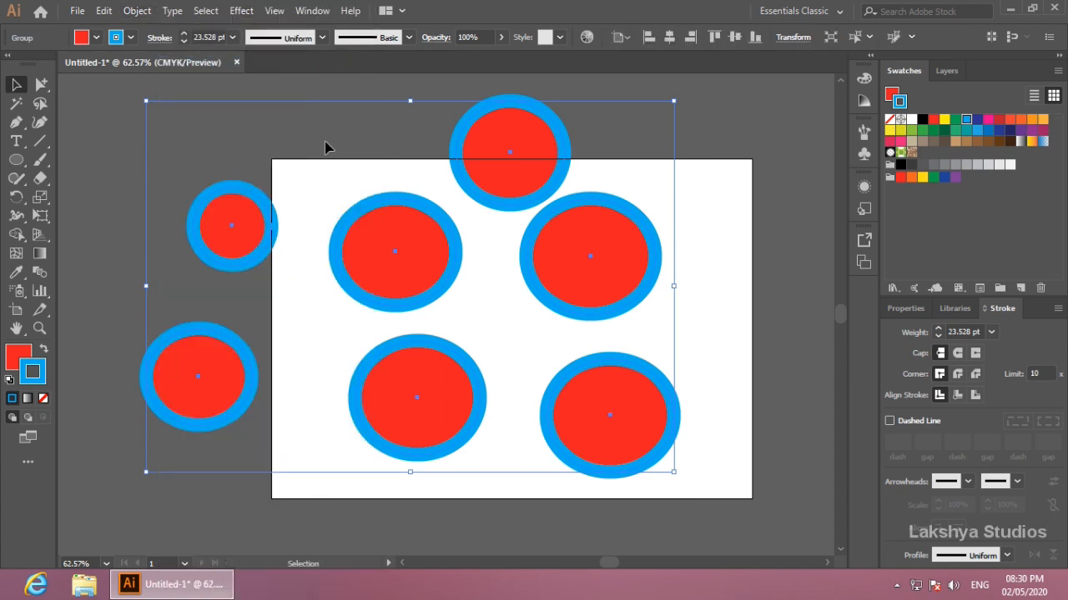
{"action": "left_click", "coordinate": [72, 154]}
{"action": "left_click_drag", "start_coordinate": [250, 230], "coordinate": [190, 173]}
{"action": "key", "text": "ctrl+z"}
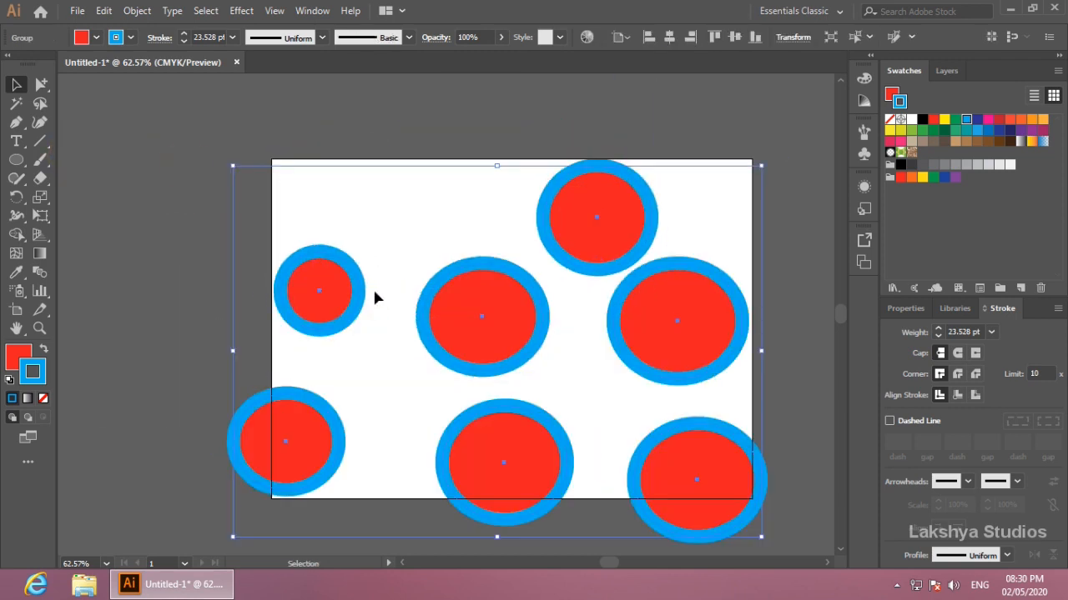
{"action": "left_click_drag", "start_coordinate": [333, 289], "coordinate": [255, 245]}
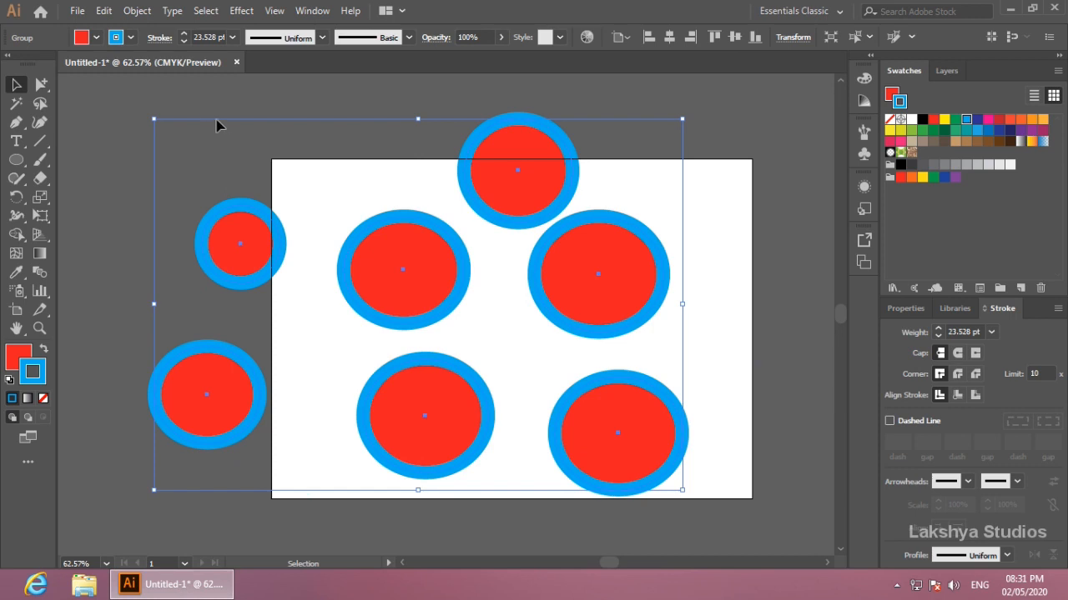
Reselect the ellipse group, bring up its context menu and dismiss it, and shift the whole group slightly upward
{"action": "left_click", "coordinate": [206, 99]}
{"action": "left_click", "coordinate": [265, 241]}
{"action": "right_click", "coordinate": [261, 243]}
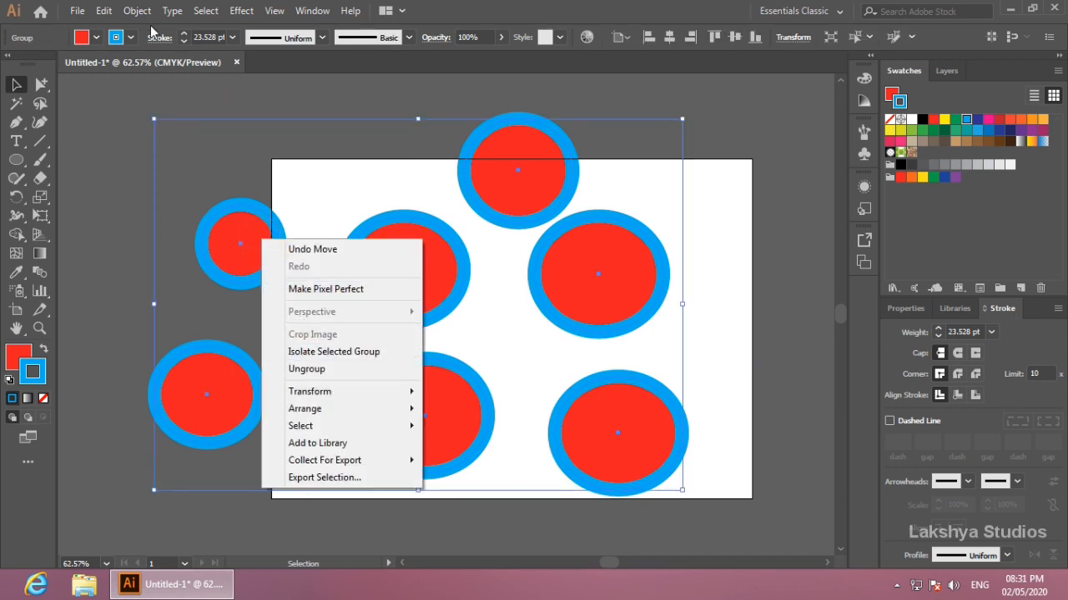
{"action": "left_click", "coordinate": [238, 267]}
{"action": "left_click_drag", "start_coordinate": [250, 239], "coordinate": [270, 228]}
{"action": "left_click", "coordinate": [162, 199]}
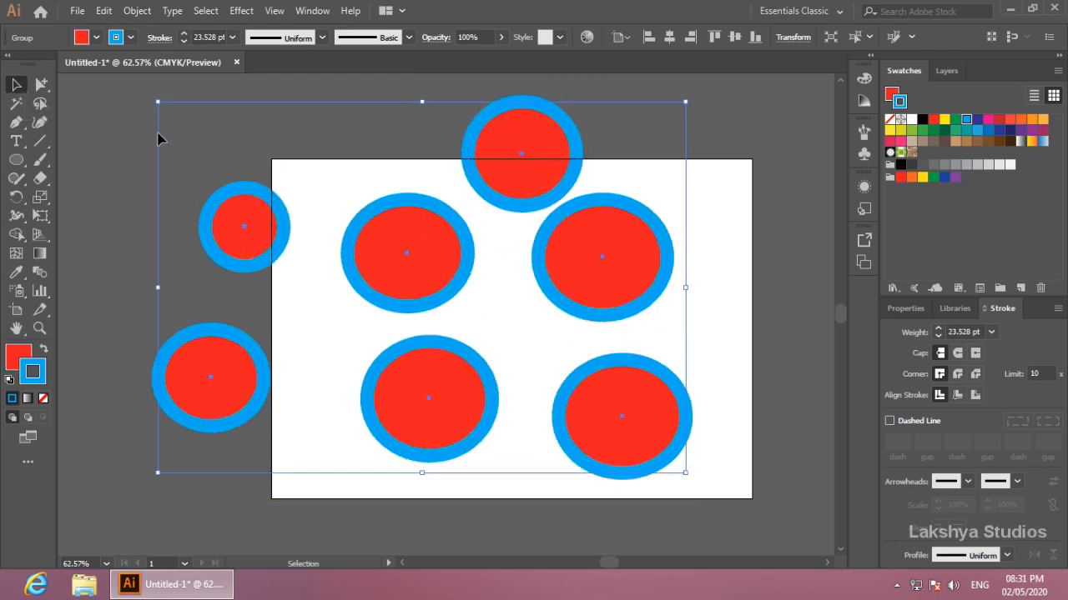
Deselect the group and individually move the small, upper-left and lower-left ellipses with the Direct Selection tool
{"action": "left_click", "coordinate": [116, 150]}
{"action": "left_click", "coordinate": [43, 84]}
{"action": "left_click", "coordinate": [109, 84]}
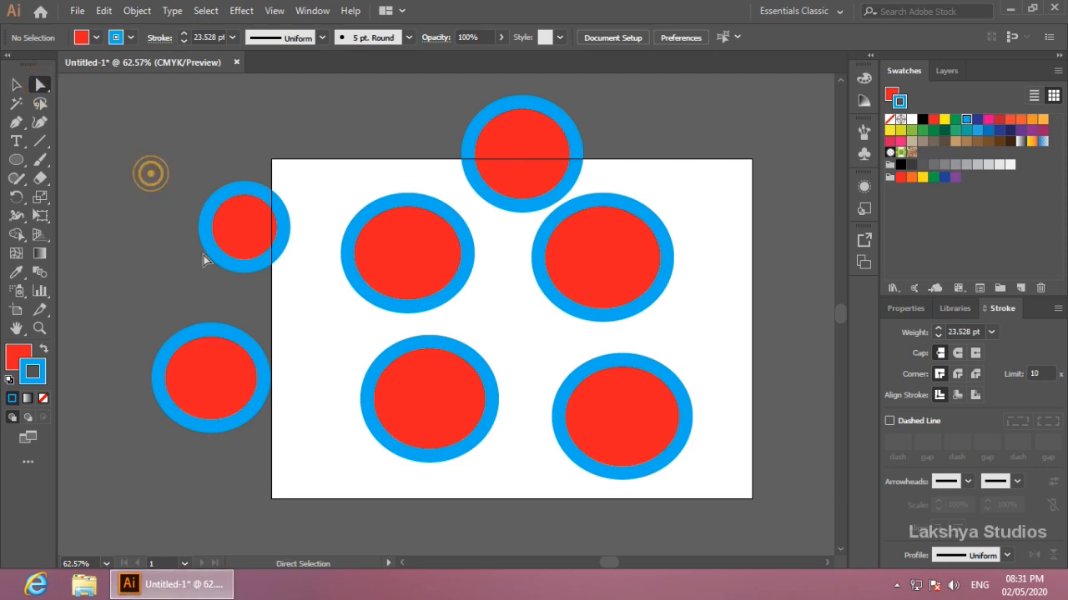
{"action": "left_click", "coordinate": [243, 227]}
{"action": "left_click_drag", "start_coordinate": [240, 245], "coordinate": [265, 245]}
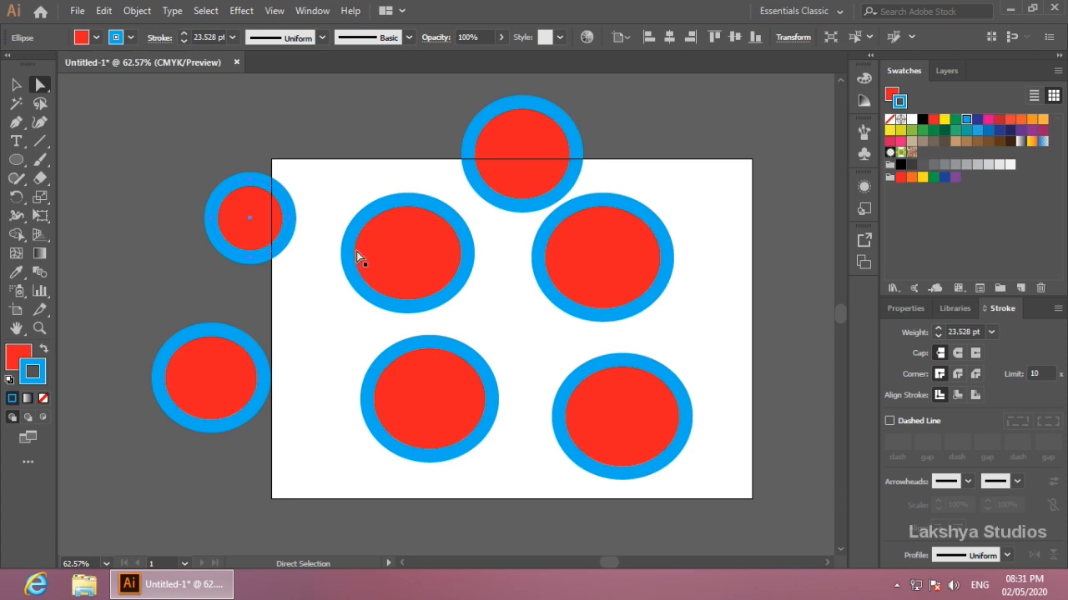
{"action": "left_click_drag", "start_coordinate": [408, 255], "coordinate": [398, 292]}
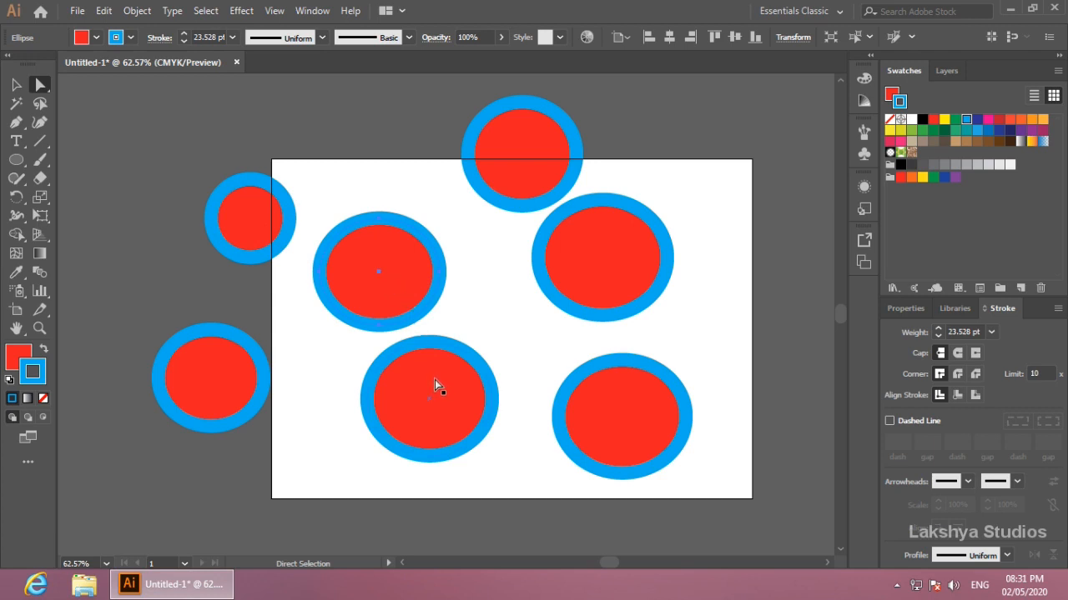
{"action": "left_click_drag", "start_coordinate": [253, 374], "coordinate": [298, 396]}
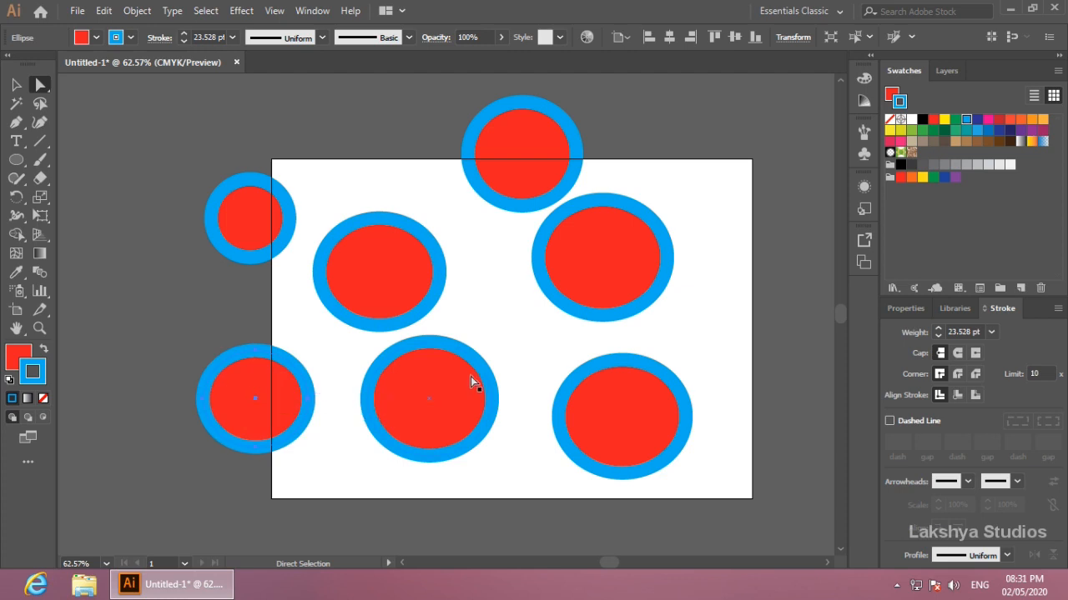
Reposition the lower-right, upper-right, top and upper-left ellipses one by one within the group using the Direct Selection tool
{"action": "left_click_drag", "start_coordinate": [622, 410], "coordinate": [576, 408]}
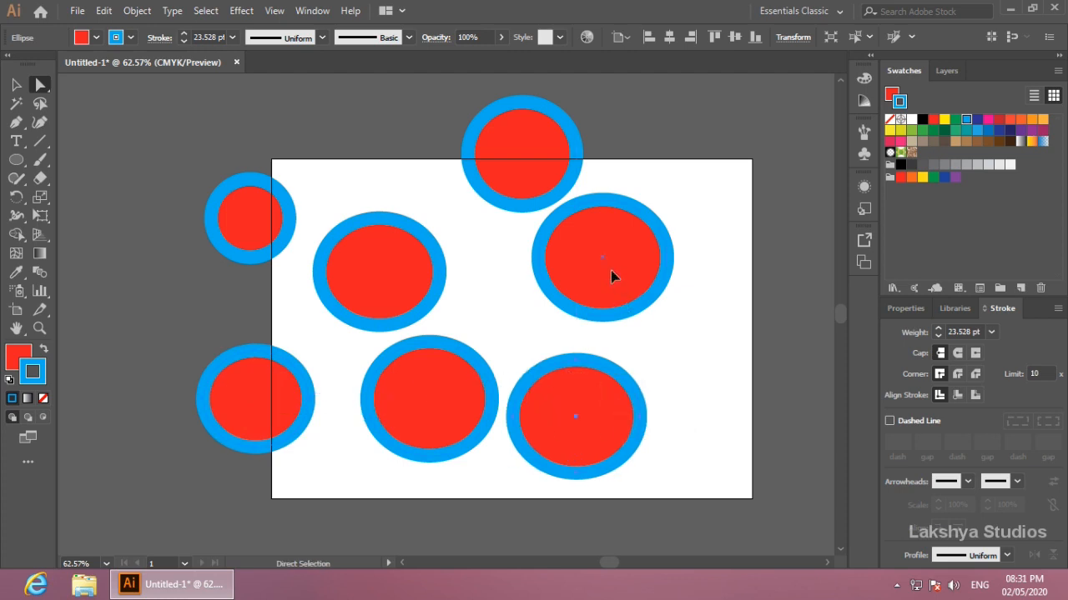
{"action": "left_click_drag", "start_coordinate": [611, 270], "coordinate": [654, 318]}
{"action": "left_click_drag", "start_coordinate": [552, 160], "coordinate": [562, 188]}
{"action": "left_click_drag", "start_coordinate": [615, 302], "coordinate": [596, 267]}
{"action": "left_click_drag", "start_coordinate": [581, 429], "coordinate": [677, 434]}
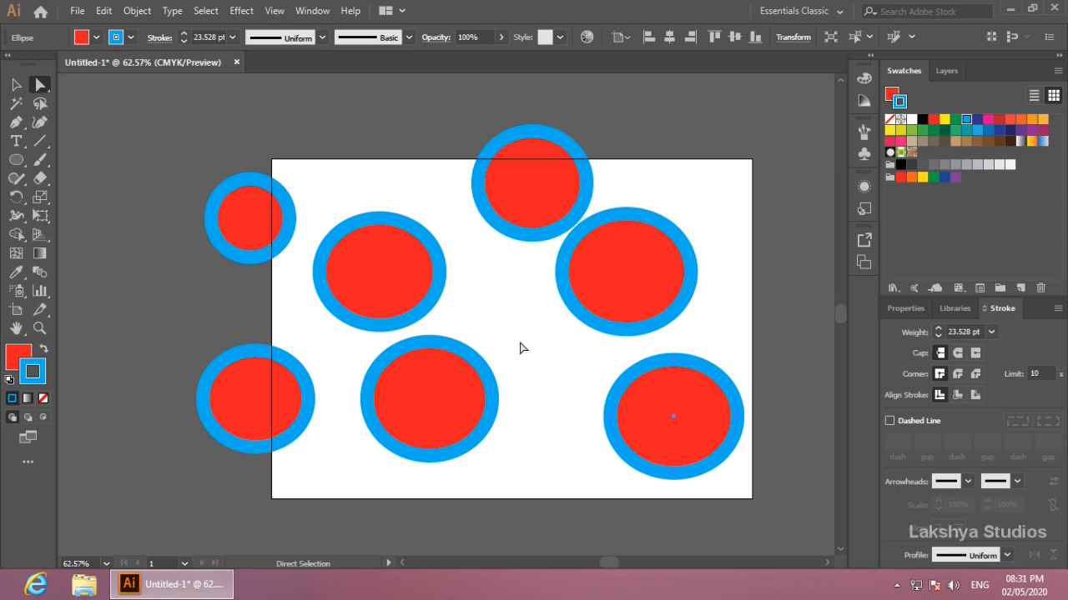
{"action": "left_click_drag", "start_coordinate": [414, 266], "coordinate": [408, 220]}
Move the entire ellipse group with the Selection tool, ending slightly further right and up on the artboard
{"action": "left_click", "coordinate": [15, 84]}
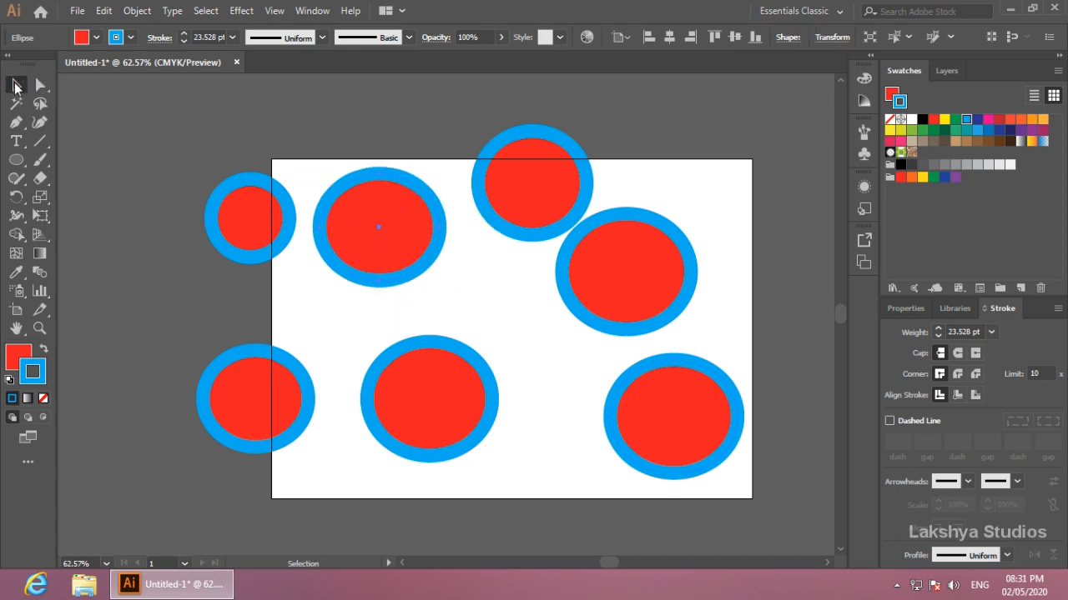
{"action": "left_click_drag", "start_coordinate": [383, 253], "coordinate": [301, 274]}
{"action": "left_click", "coordinate": [295, 86]}
{"action": "left_click_drag", "start_coordinate": [323, 295], "coordinate": [440, 265]}
Clear the selection and shift only the upper-left large ellipse slightly left with the Direct Selection tool
{"action": "left_click", "coordinate": [42, 88]}
{"action": "left_click", "coordinate": [275, 125]}
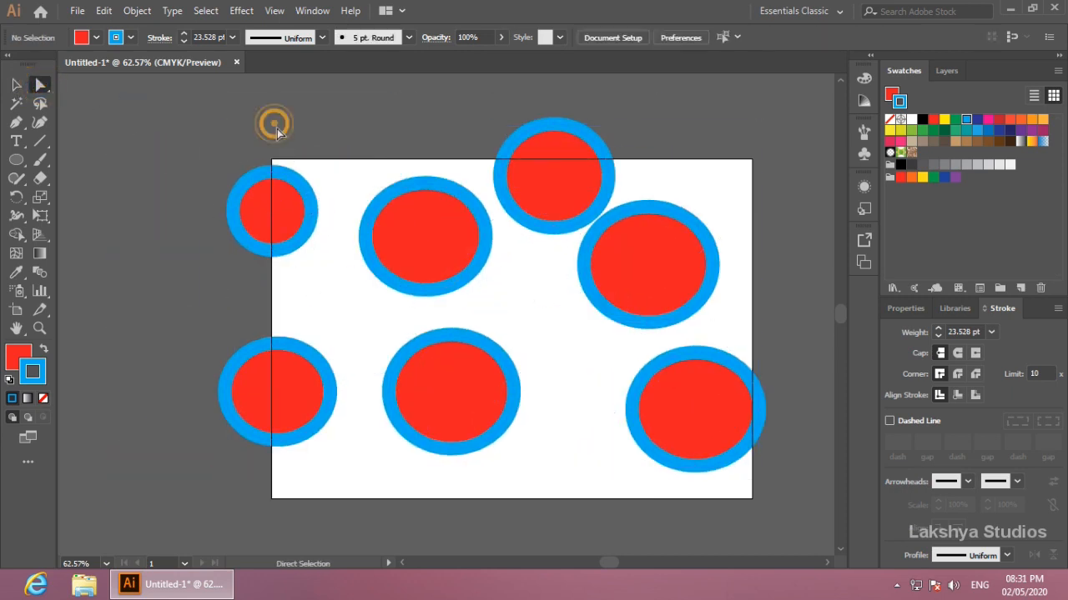
{"action": "mouse_move", "coordinate": [417, 270]}
{"action": "left_mouse_down"}
{"action": "mouse_move", "coordinate": [365, 286]}
{"action": "mouse_move", "coordinate": [451, 289]}
{"action": "mouse_move", "coordinate": [432, 276]}
{"action": "left_mouse_up"}
Switch to the Group Selection tool and individually move the small left, upper-left, top and right ellipses
{"action": "left_click", "coordinate": [38, 86]}
{"action": "left_click_drag", "start_coordinate": [39, 87], "coordinate": [105, 104]}
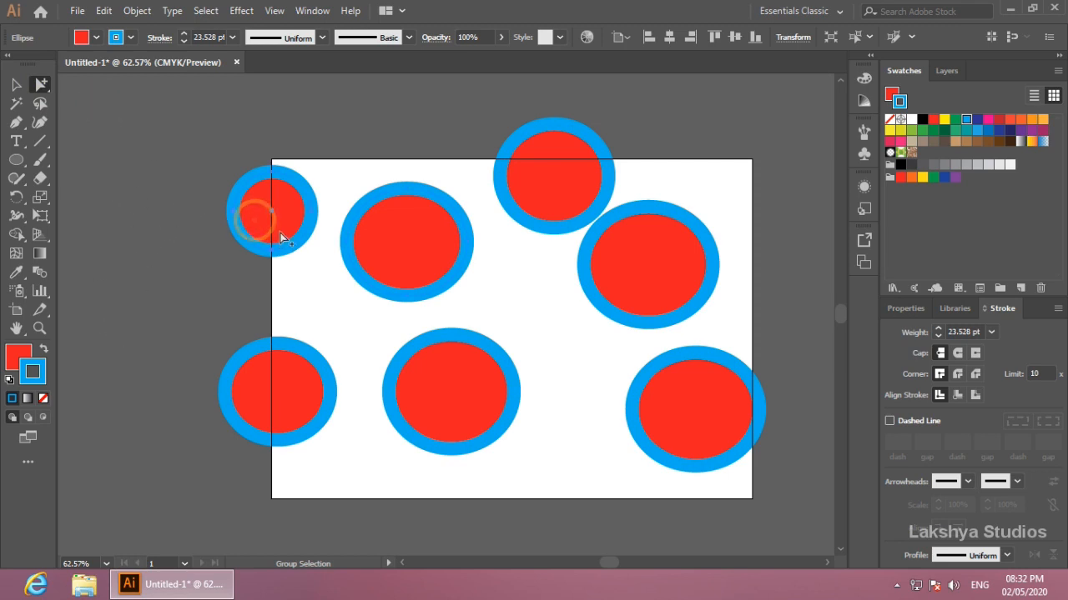
{"action": "left_click_drag", "start_coordinate": [273, 222], "coordinate": [293, 262]}
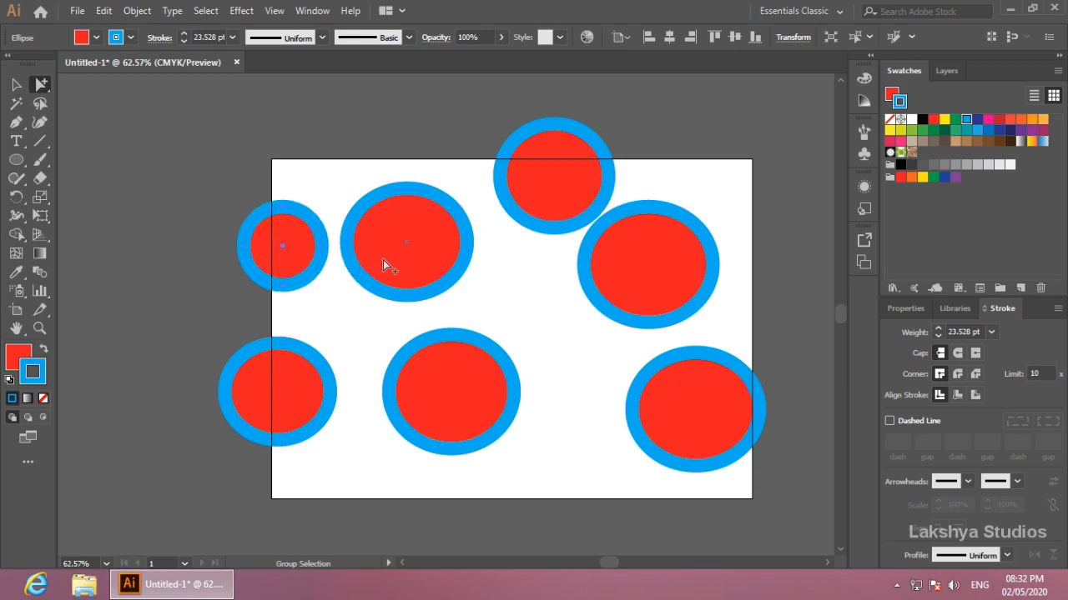
{"action": "left_click_drag", "start_coordinate": [391, 246], "coordinate": [375, 215]}
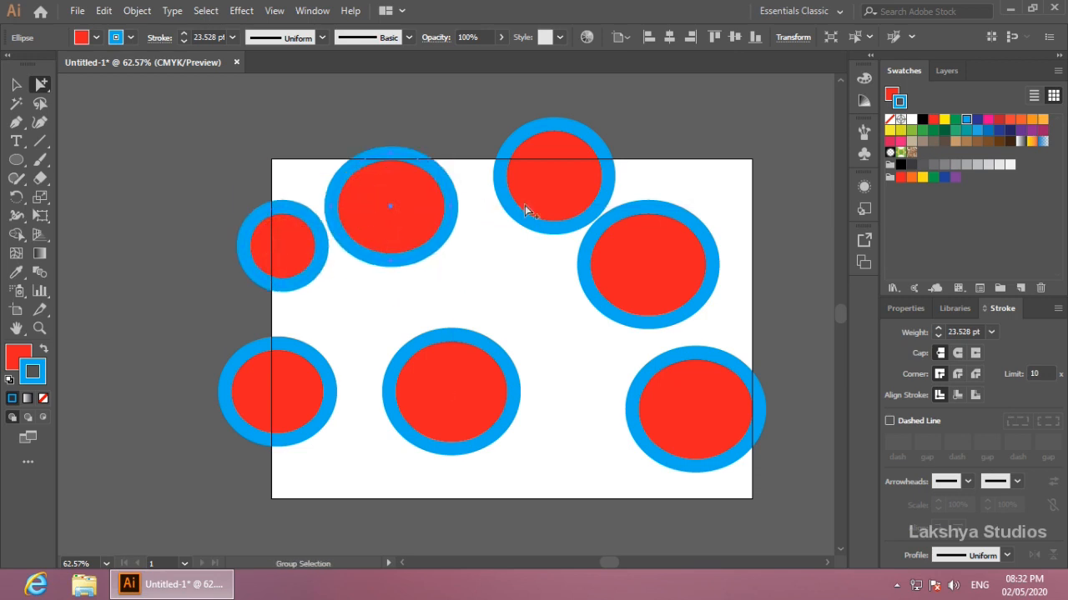
{"action": "left_click_drag", "start_coordinate": [543, 203], "coordinate": [487, 244]}
{"action": "left_click_drag", "start_coordinate": [507, 239], "coordinate": [562, 186]}
{"action": "left_click_drag", "start_coordinate": [626, 286], "coordinate": [608, 316]}
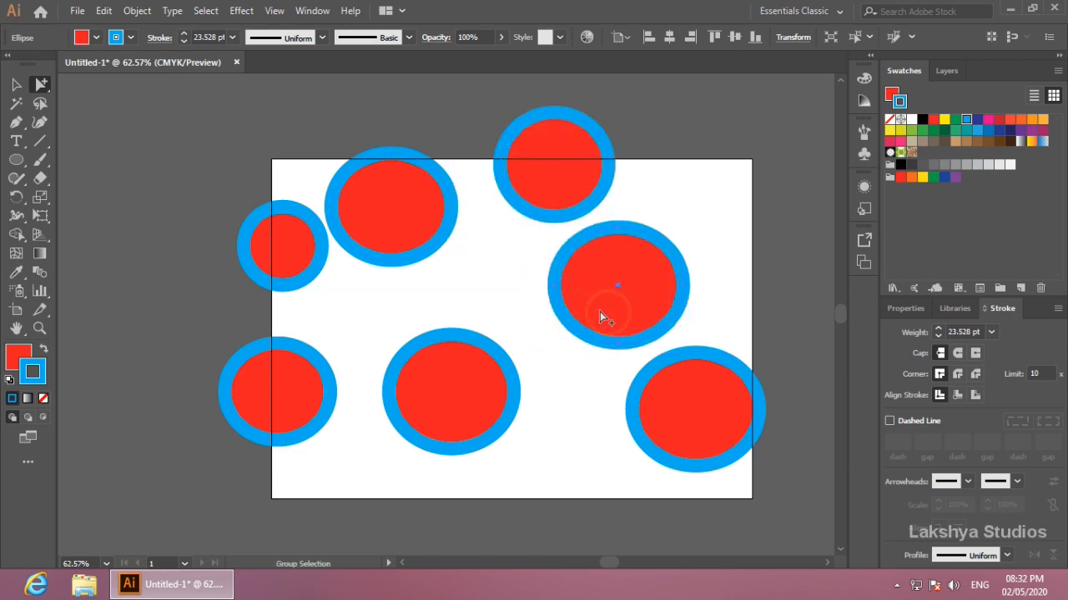
Select the right ellipse and extend the selection to its whole group with the Group Selection tool, and move the group left
{"action": "left_click", "coordinate": [498, 290]}
{"action": "left_click", "coordinate": [611, 315]}
{"action": "left_click", "coordinate": [597, 322]}
{"action": "left_click_drag", "start_coordinate": [622, 319], "coordinate": [675, 300]}
{"action": "left_click_drag", "start_coordinate": [672, 298], "coordinate": [590, 325]}
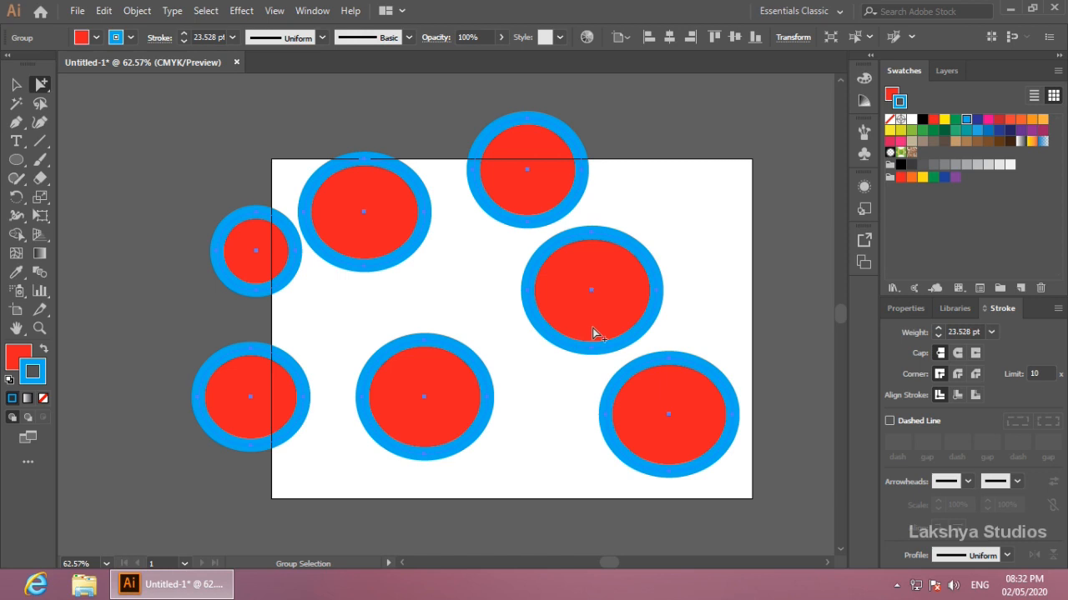
Deselect and reselect the whole group through the right ellipse, and move it around the artboard, ending slightly lower
{"action": "left_click", "coordinate": [693, 225]}
{"action": "left_click_drag", "start_coordinate": [602, 306], "coordinate": [550, 351]}
{"action": "left_click_drag", "start_coordinate": [556, 345], "coordinate": [395, 295]}
{"action": "left_click_drag", "start_coordinate": [405, 286], "coordinate": [576, 334]}
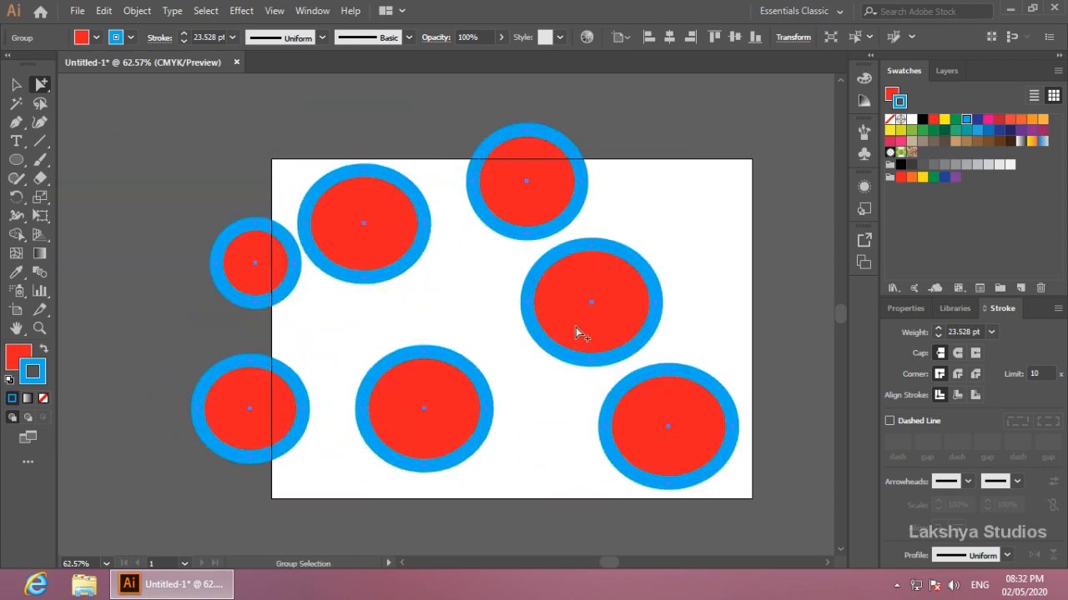
Repeat selecting the full group from the right ellipse with the Group Selection tool, shifting it left and down across the artboard
{"action": "left_click", "coordinate": [667, 210]}
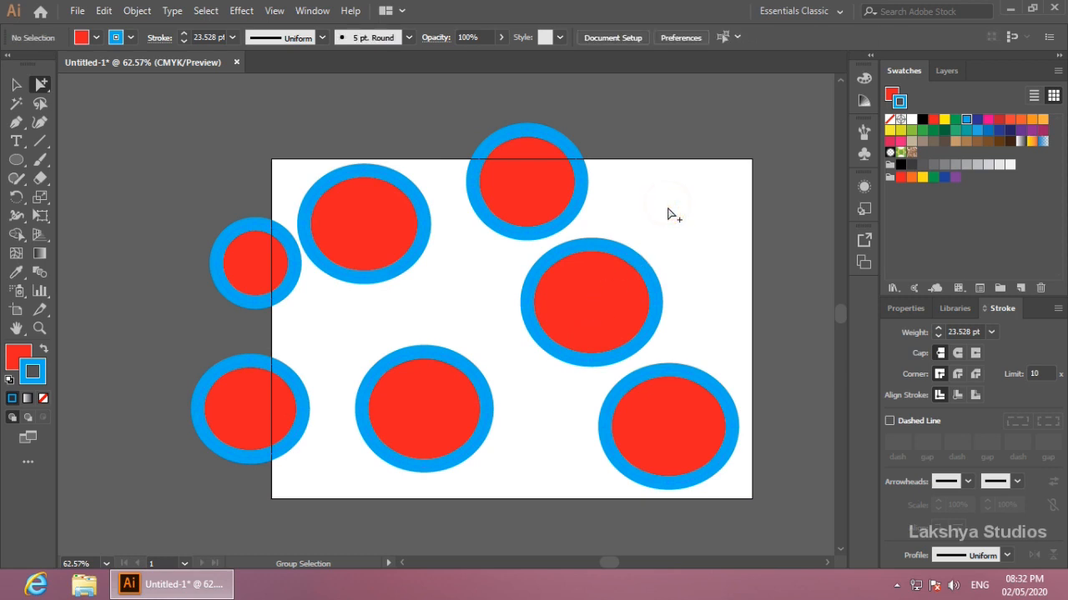
{"action": "left_click", "coordinate": [592, 342]}
{"action": "left_click_drag", "start_coordinate": [592, 340], "coordinate": [529, 353]}
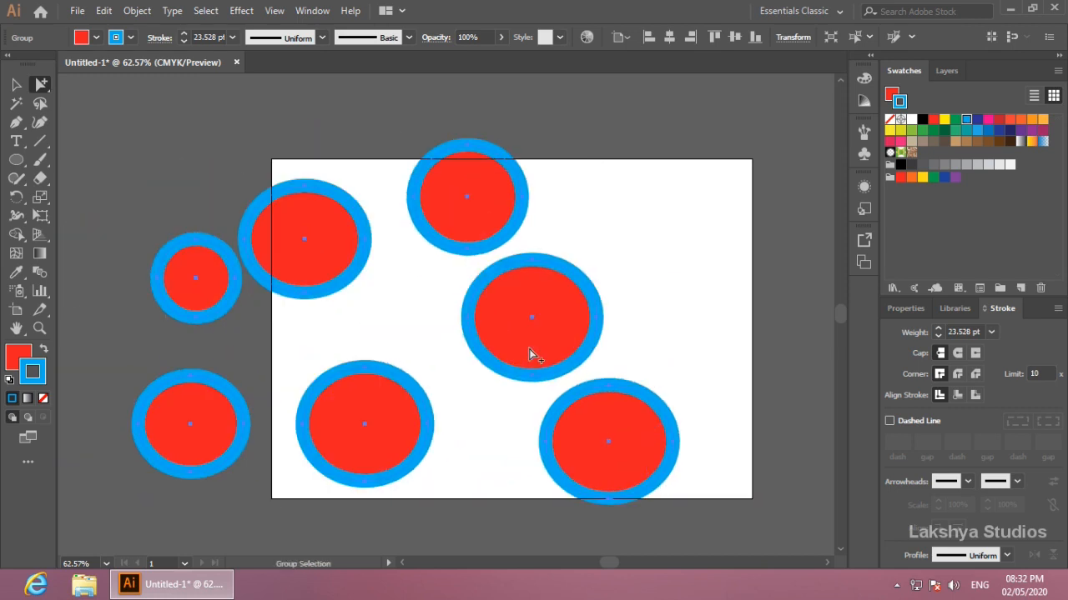
{"action": "left_click_drag", "start_coordinate": [499, 339], "coordinate": [558, 340]}
{"action": "left_click", "coordinate": [685, 197]}
{"action": "left_click", "coordinate": [601, 315]}
{"action": "mouse_move", "coordinate": [545, 331]}
{"action": "left_mouse_down"}
{"action": "mouse_move", "coordinate": [484, 349]}
{"action": "mouse_move", "coordinate": [557, 346]}
{"action": "mouse_move", "coordinate": [547, 345]}
{"action": "left_mouse_up"}
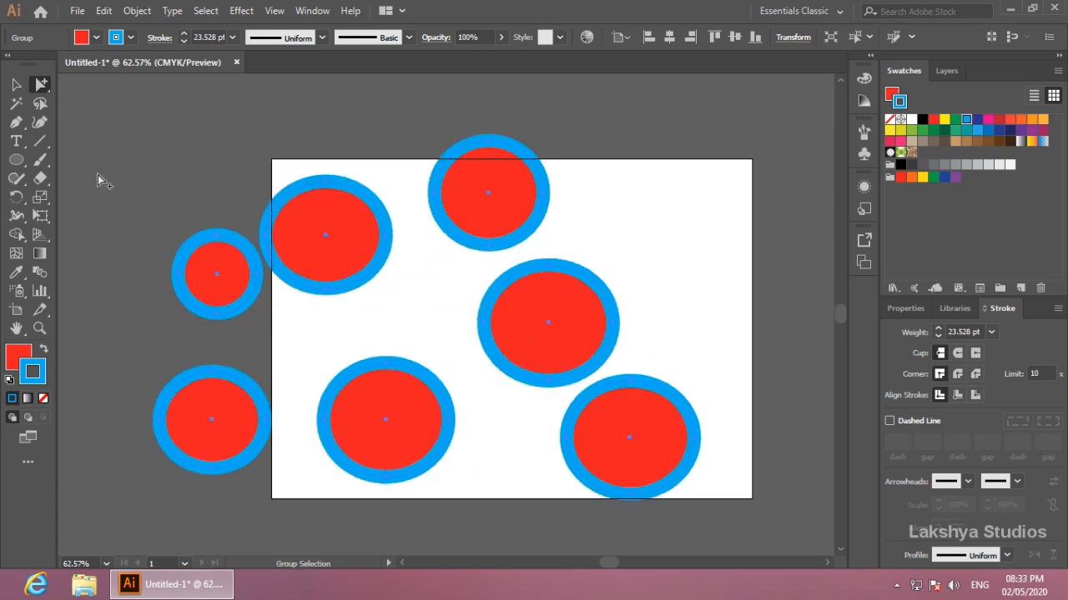
Switch from the Group Selection tool back to the Direct Selection tool
{"action": "left_click", "coordinate": [41, 84]}
{"action": "left_click", "coordinate": [111, 86]}
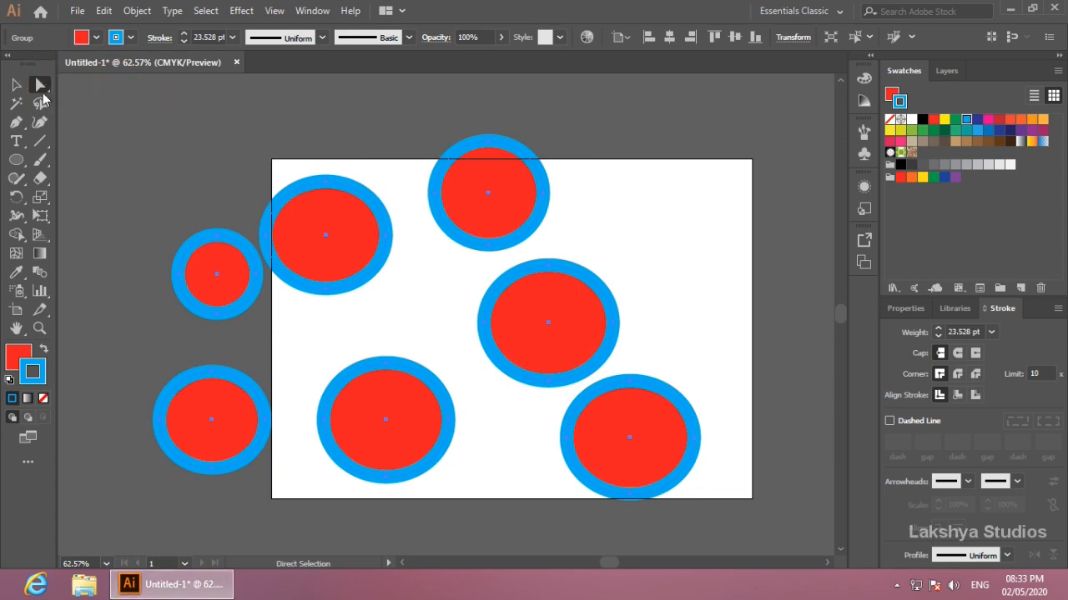